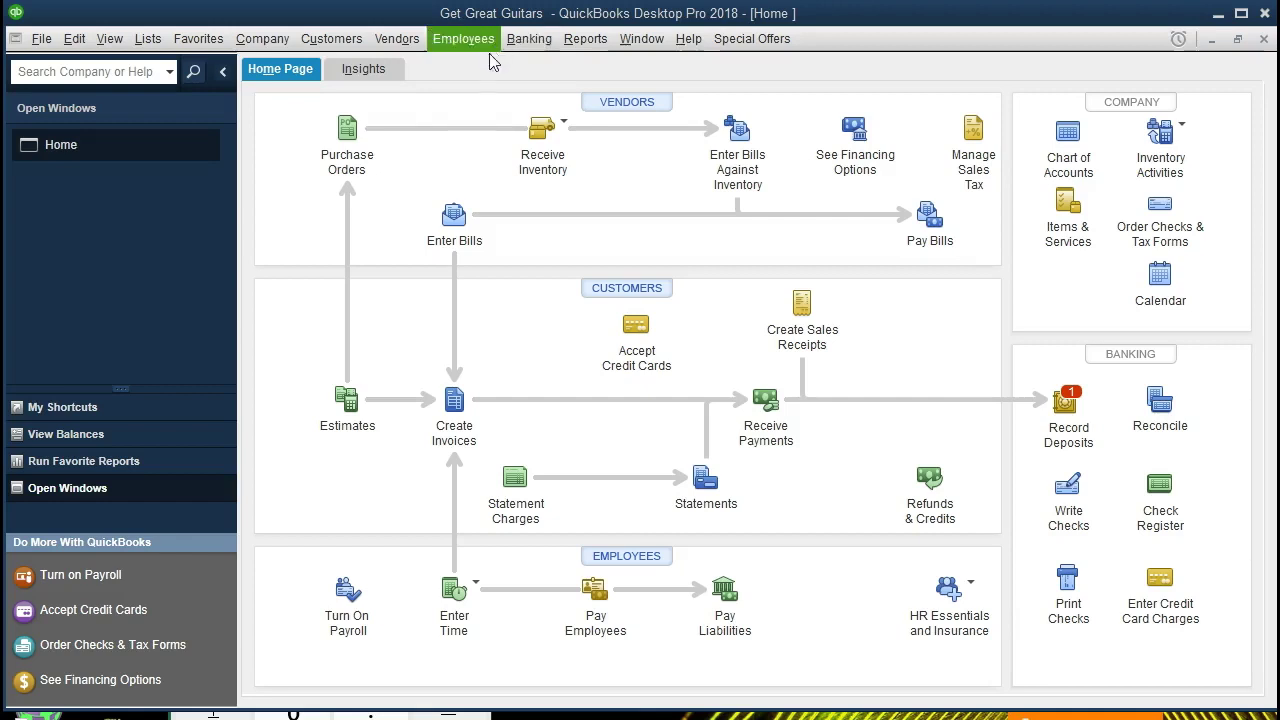
Step: Look through the File and View menus, then show the company Home page
{"action": "left_click", "coordinate": [42, 40]}
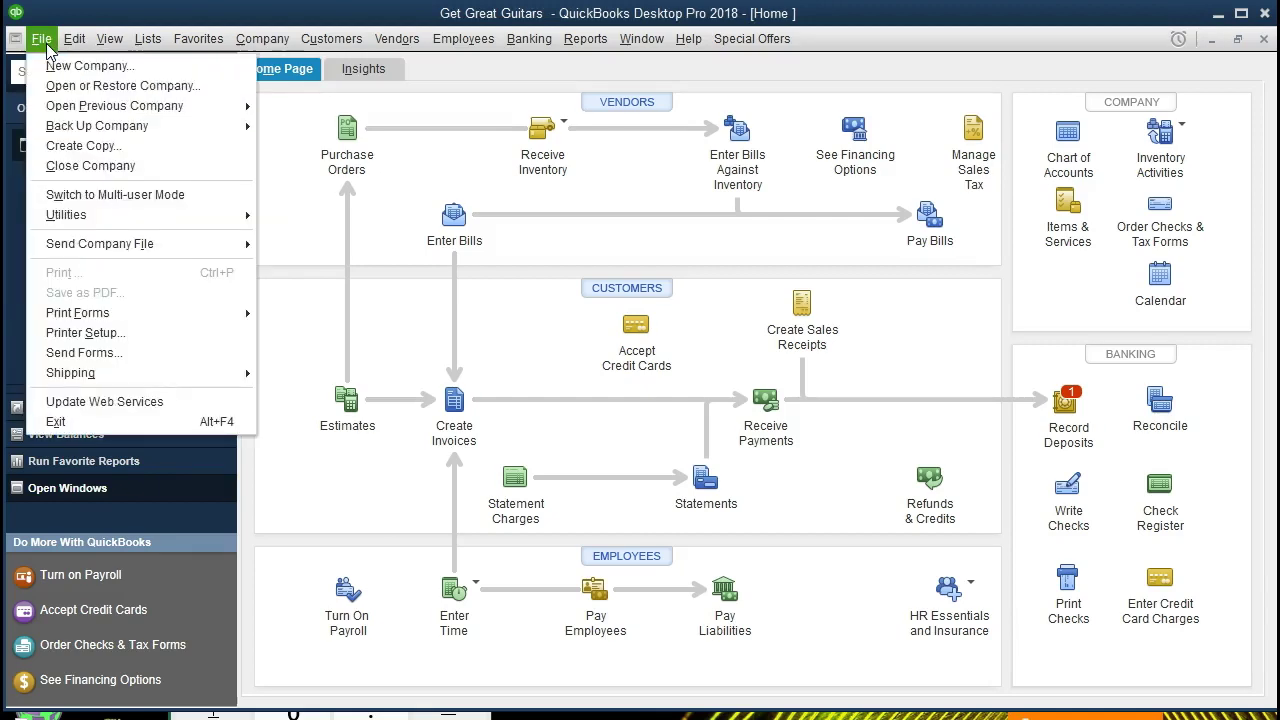
{"action": "left_click", "coordinate": [44, 41]}
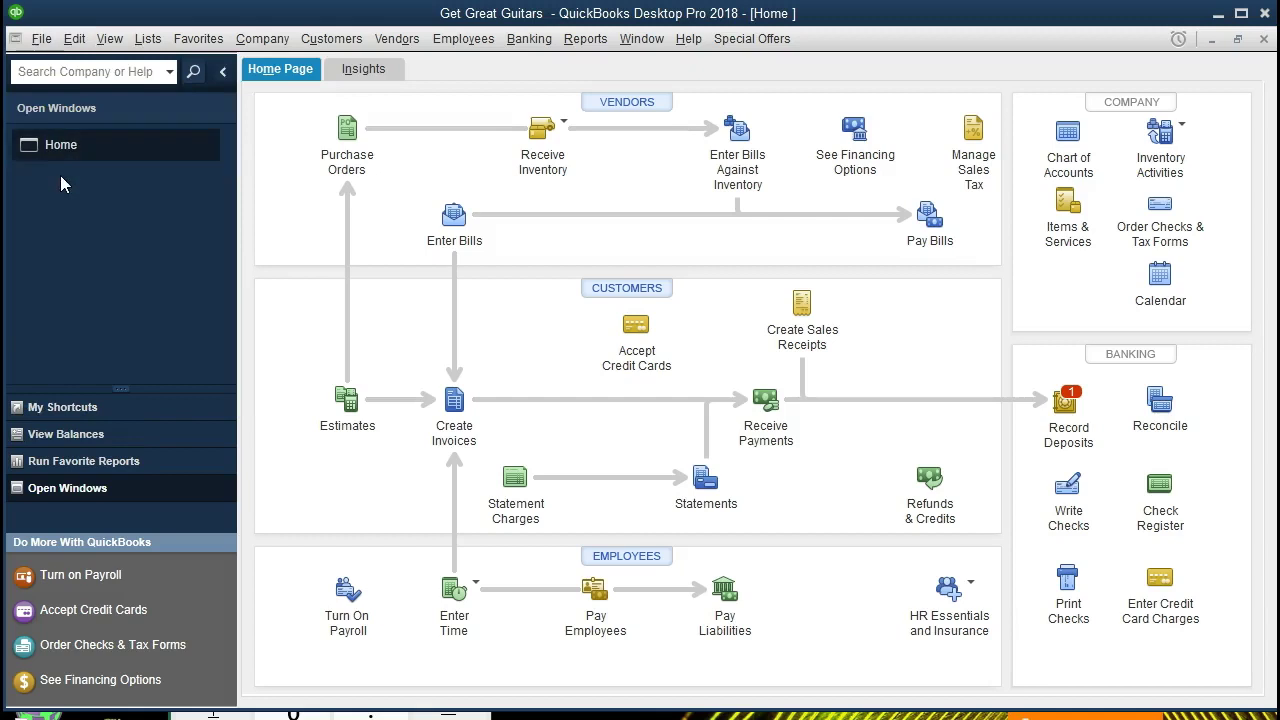
{"action": "left_click", "coordinate": [112, 45]}
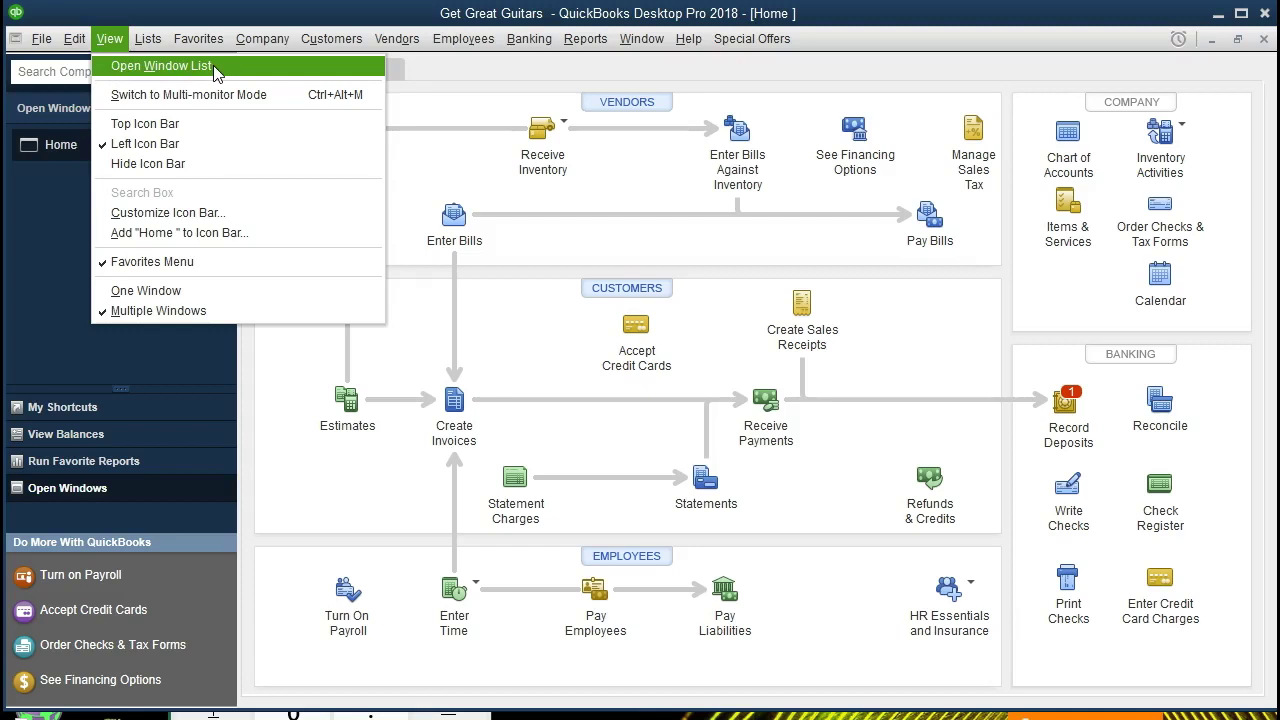
{"action": "mouse_move", "coordinate": [237, 45]}
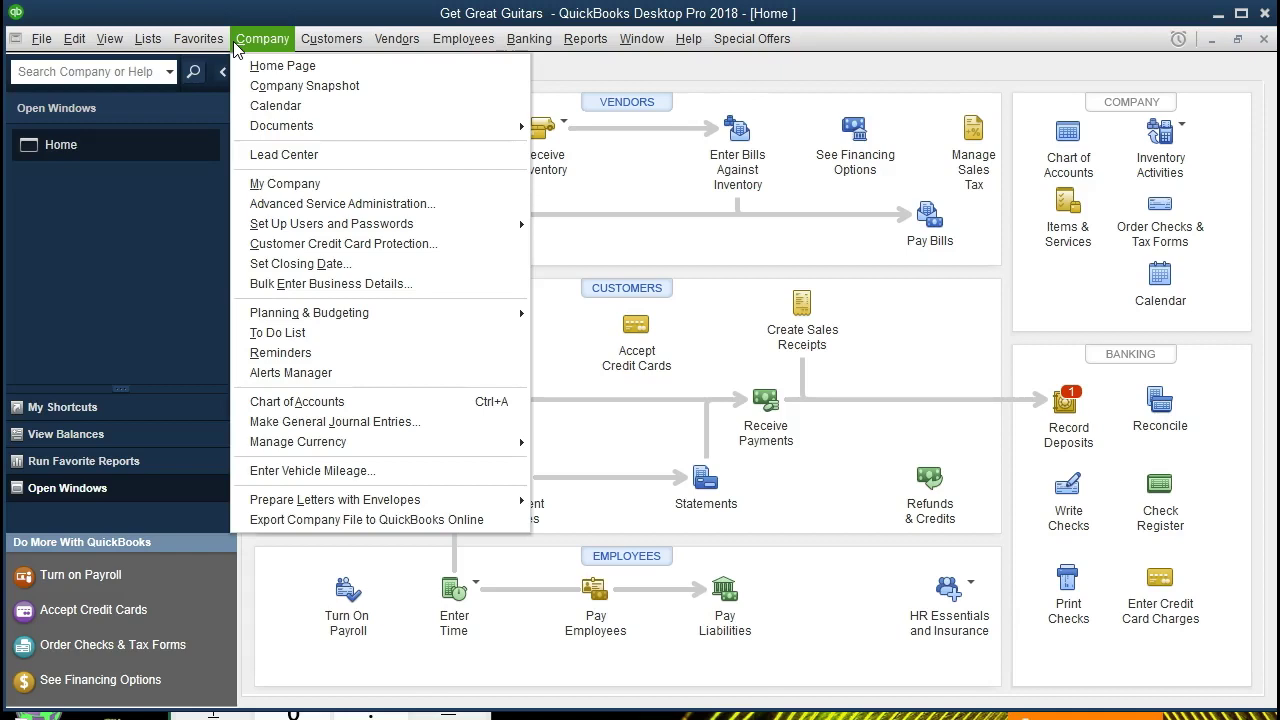
{"action": "left_click", "coordinate": [337, 64]}
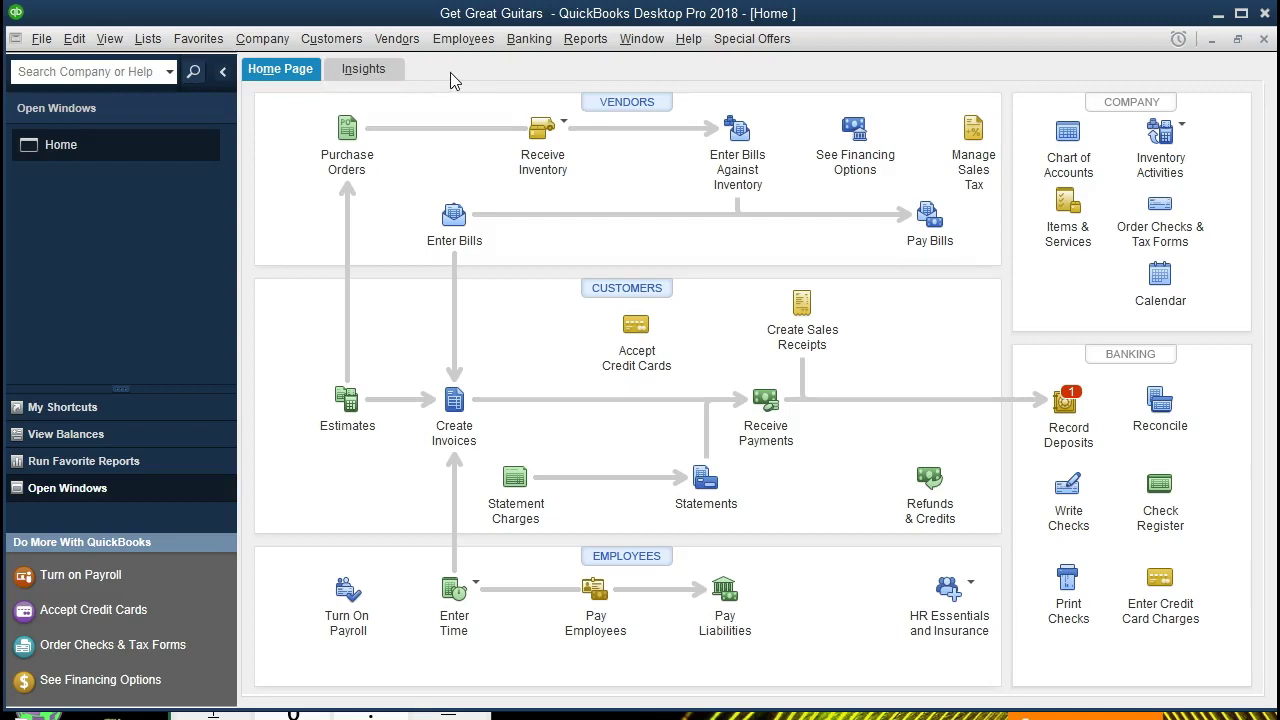
Step: Open the Report Center maximized on the Customers & Receivables category
{"action": "left_click", "coordinate": [584, 42]}
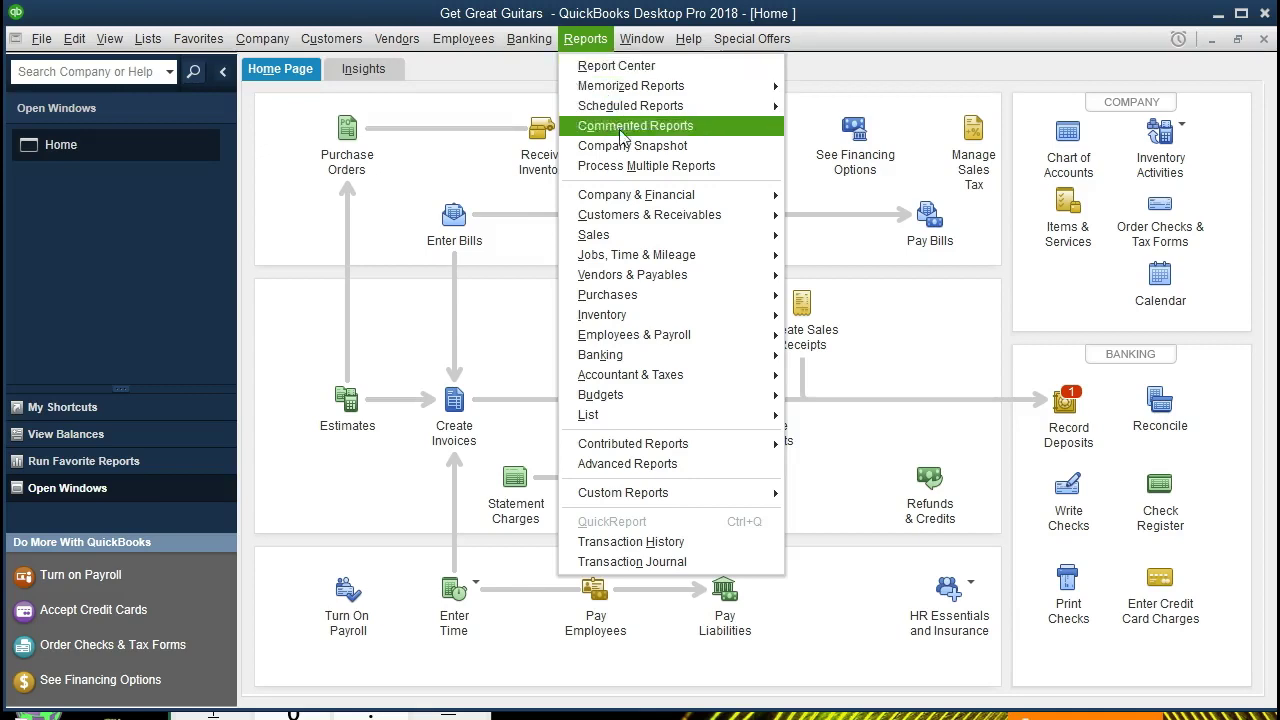
{"action": "mouse_move", "coordinate": [657, 218]}
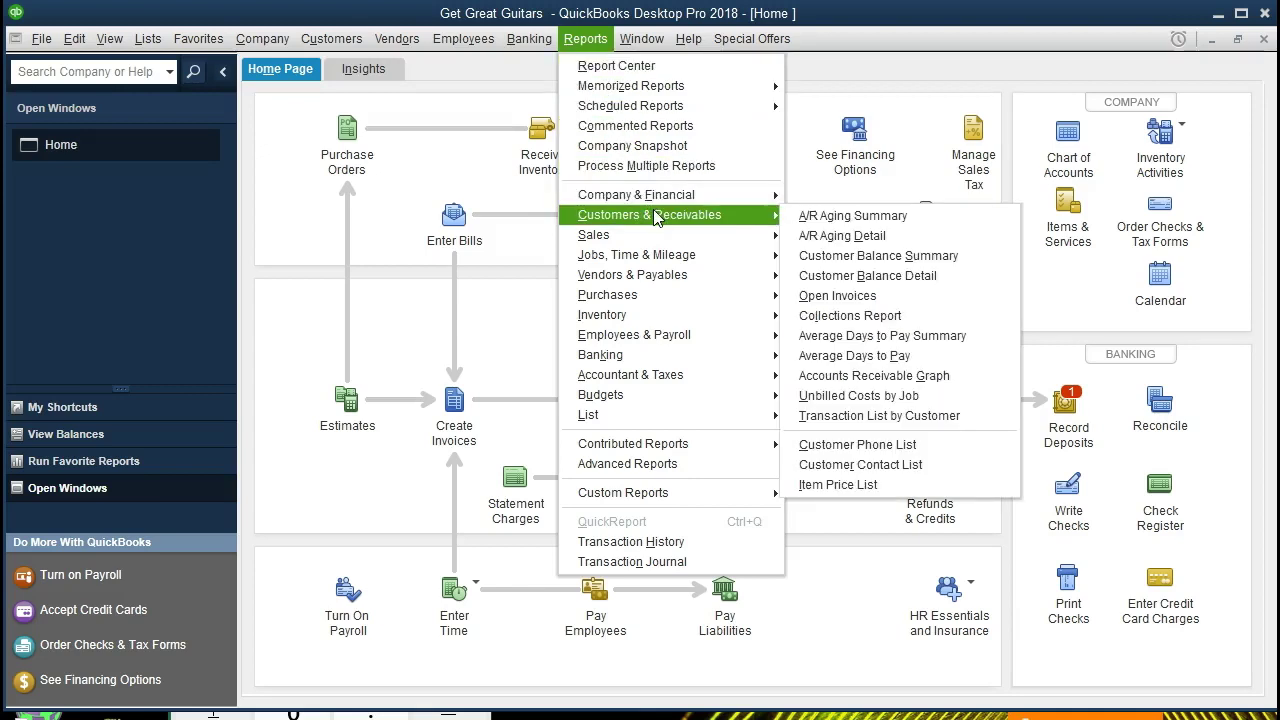
{"action": "left_click", "coordinate": [673, 66]}
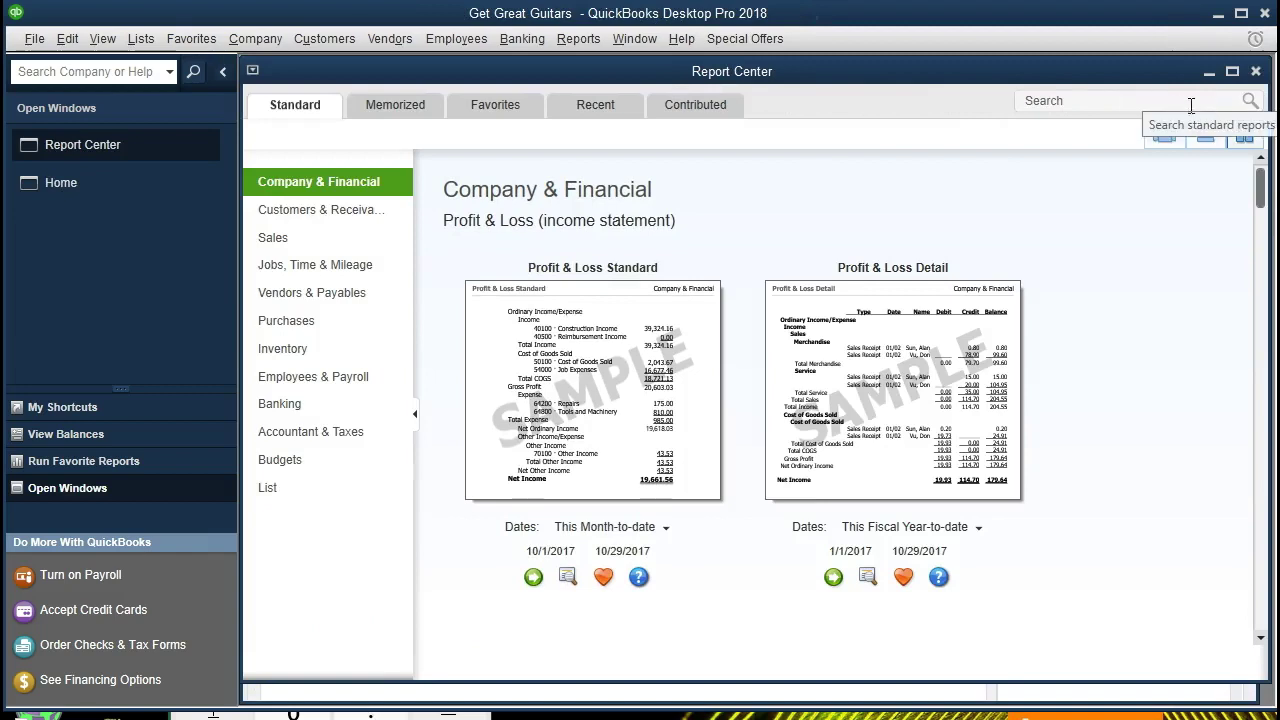
{"action": "left_click", "coordinate": [1234, 72]}
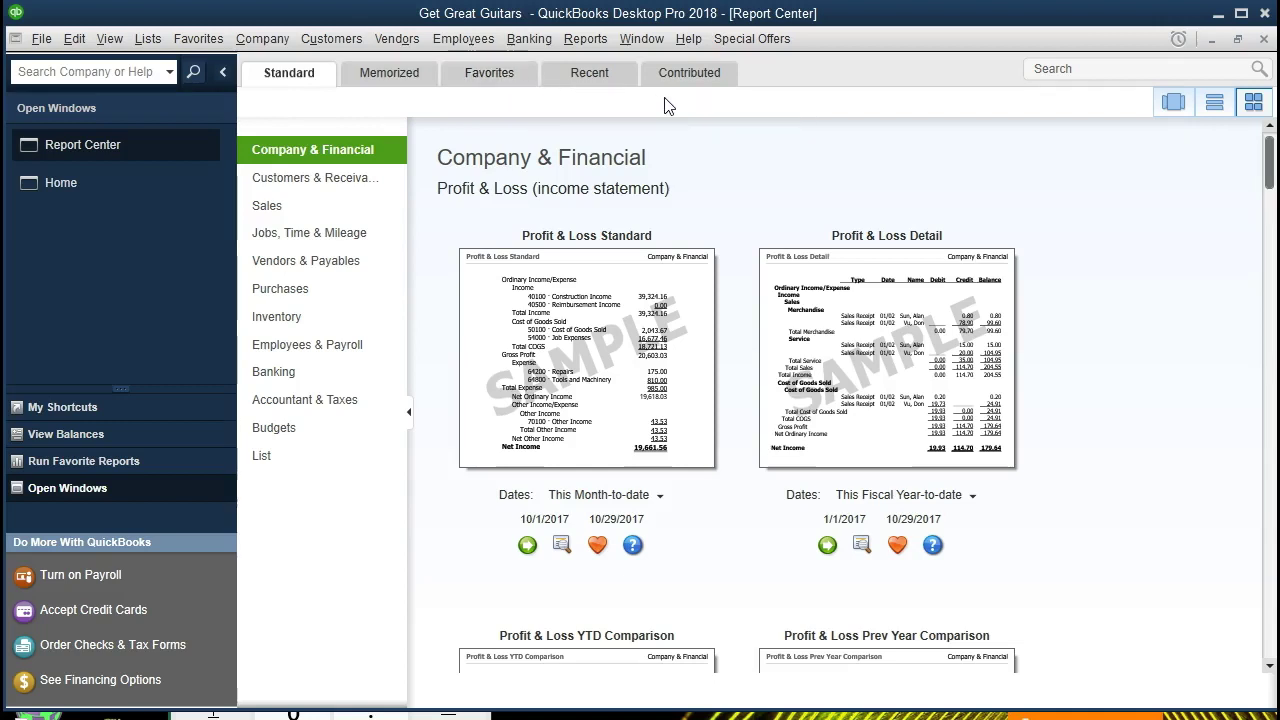
{"action": "left_click", "coordinate": [346, 189]}
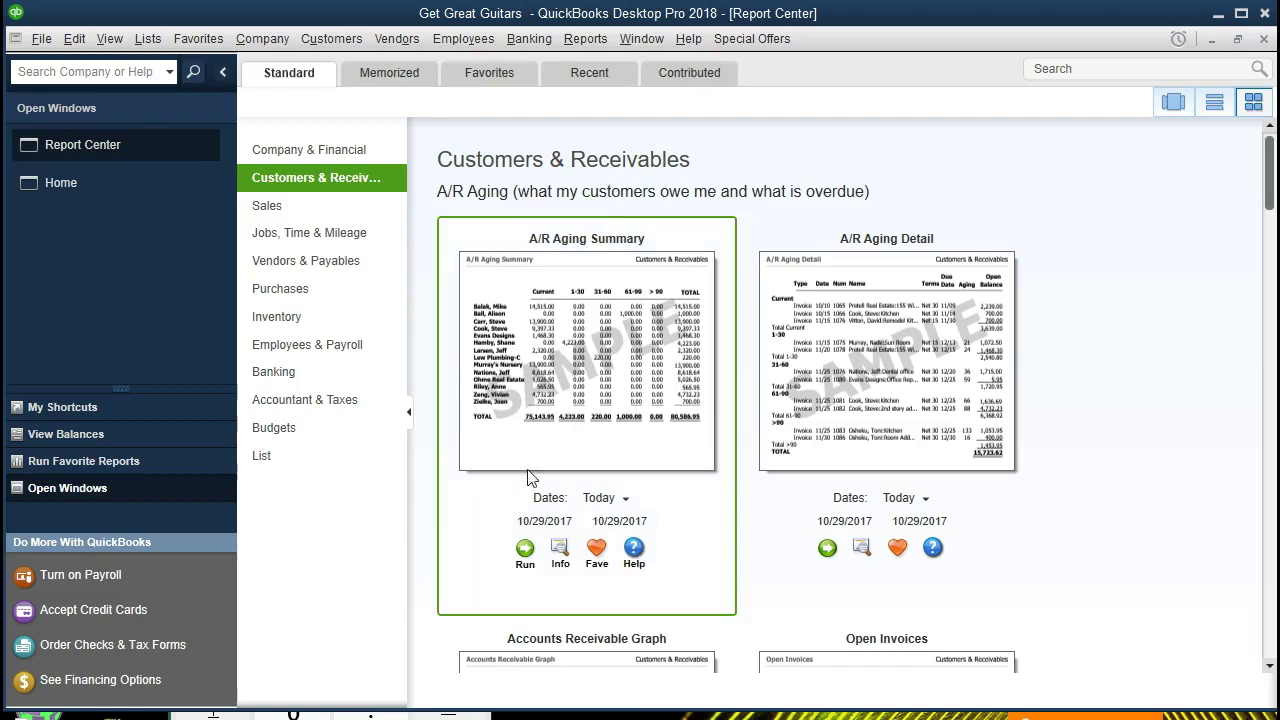
Step: Display the A/R Aging Summary and set its date to 02/28/2021, totalling 11,274.00
{"action": "left_click", "coordinate": [524, 552]}
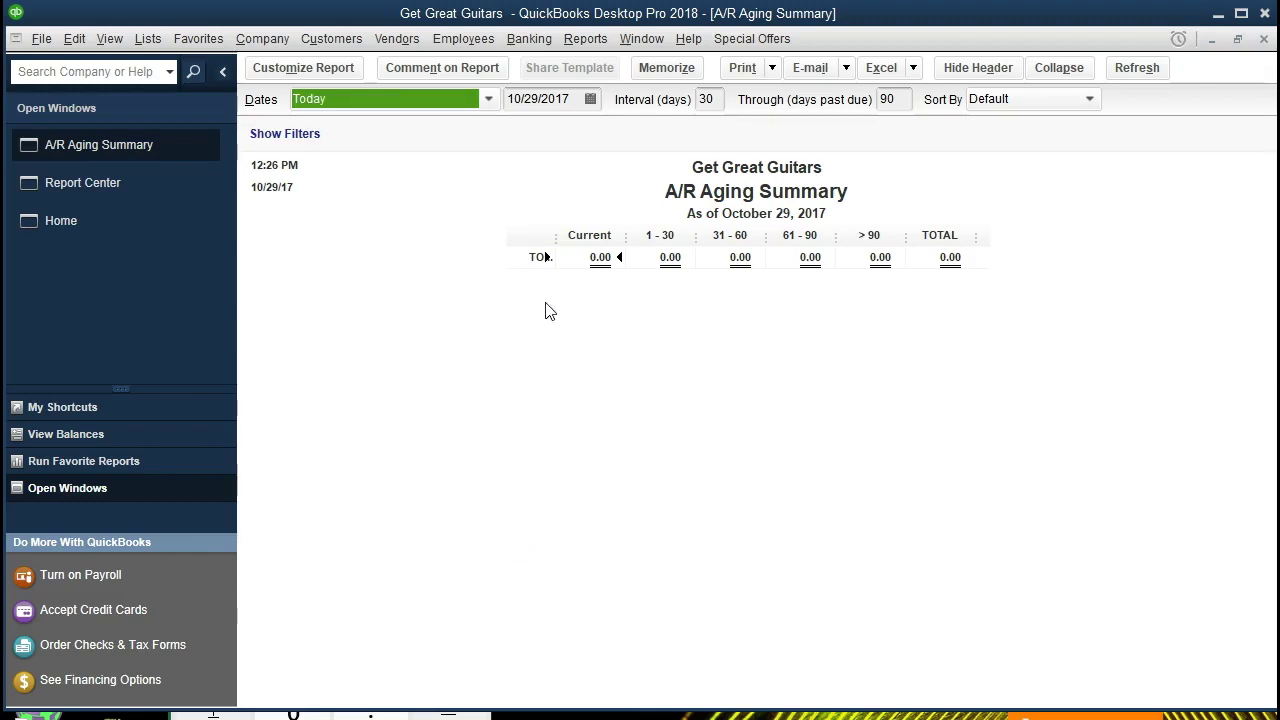
{"action": "key", "text": "Tab"}
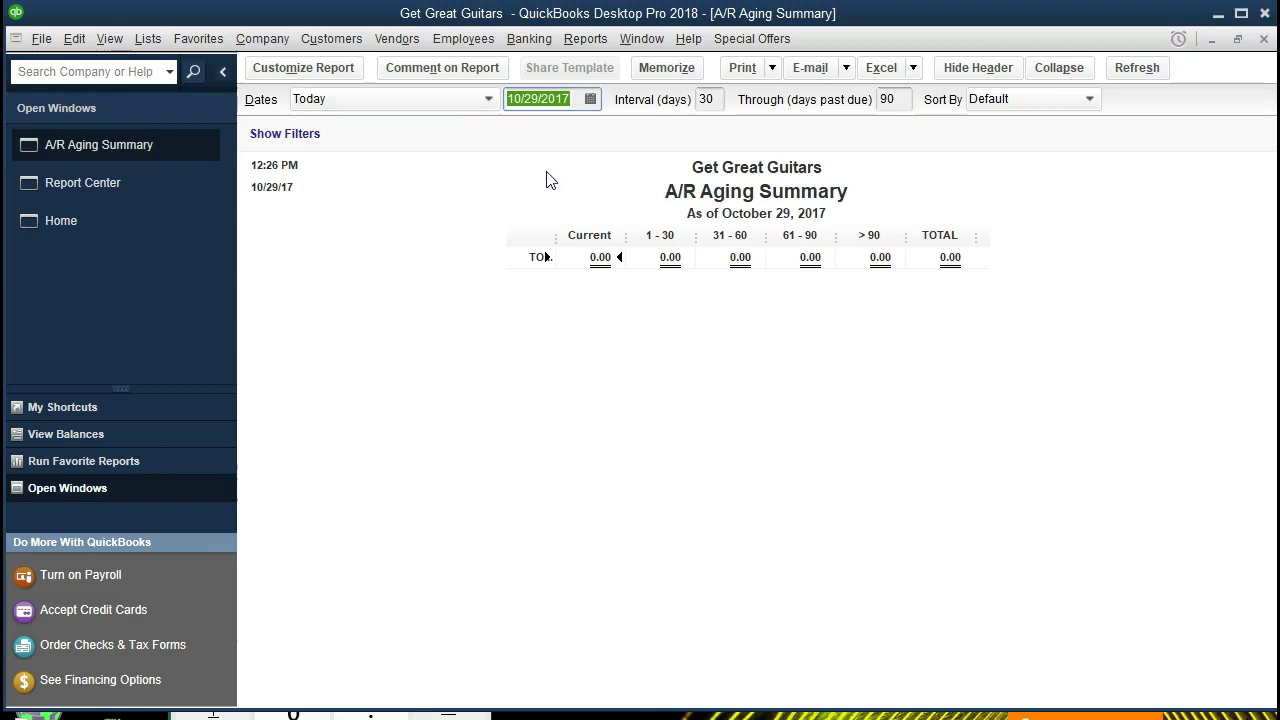
{"action": "type", "text": "022821"}
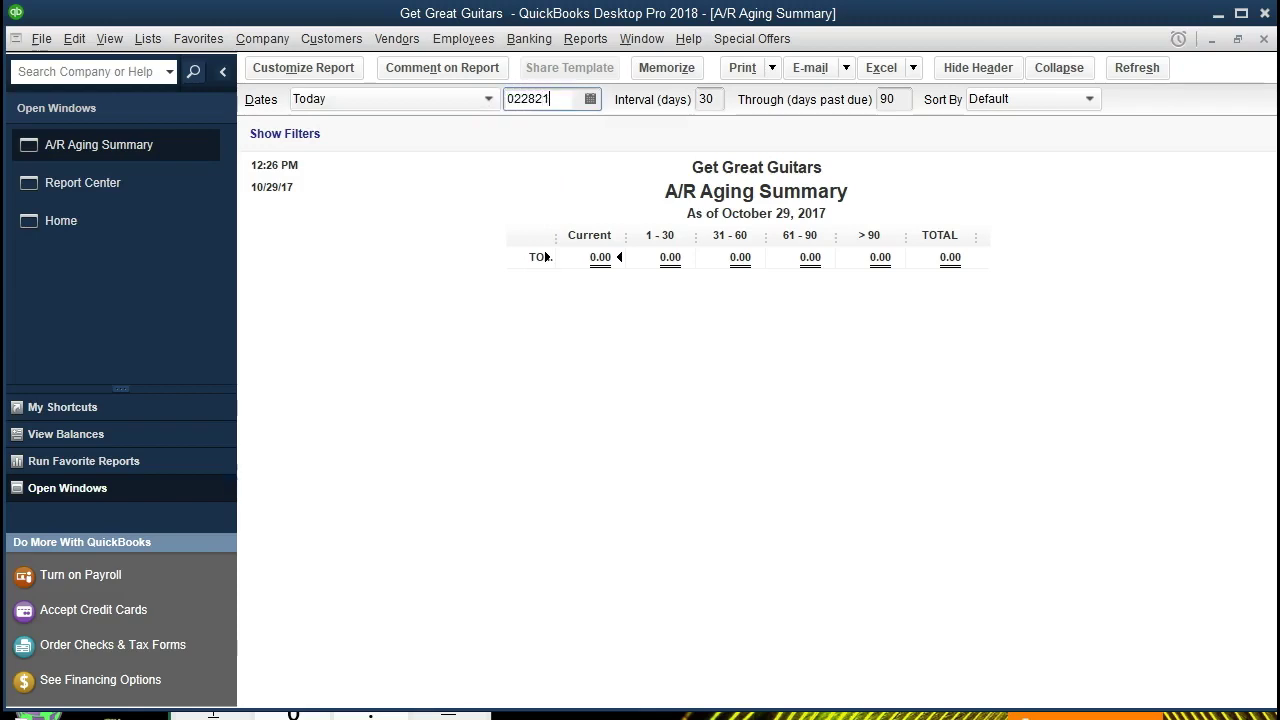
{"action": "key", "text": "Tab"}
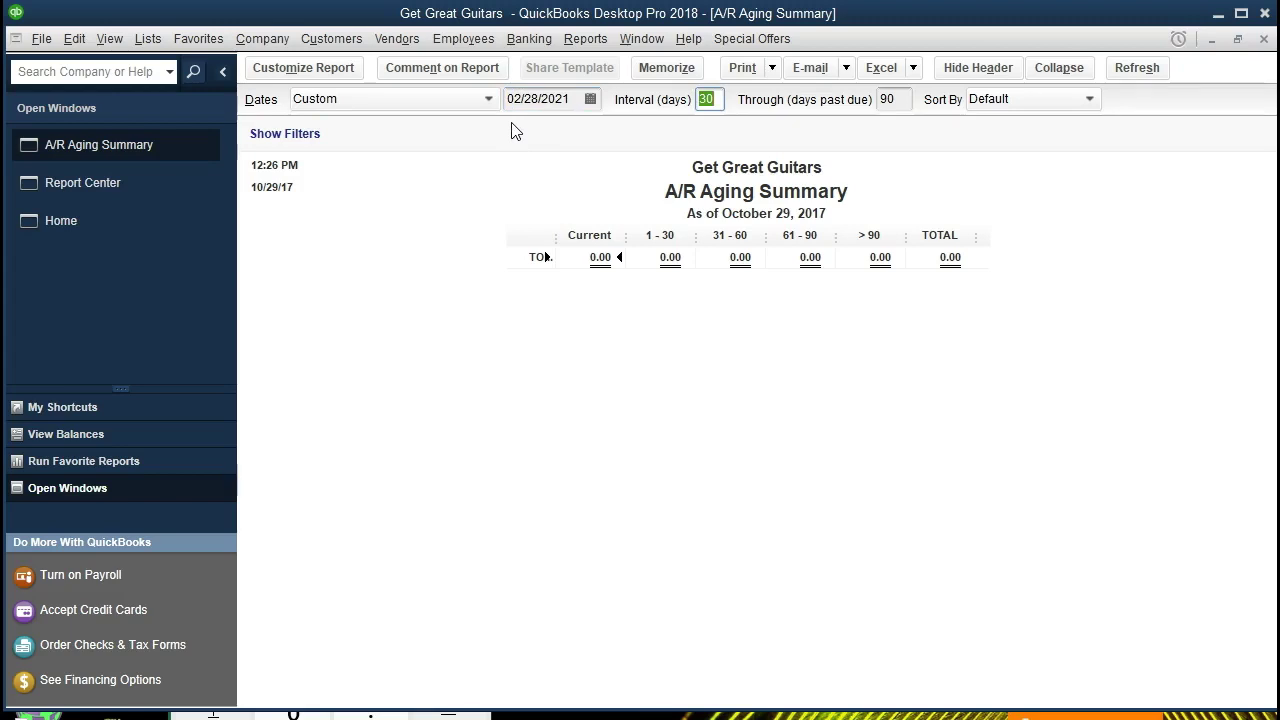
{"action": "key", "text": "Tab"}
{"action": "key", "text": "Tab"}
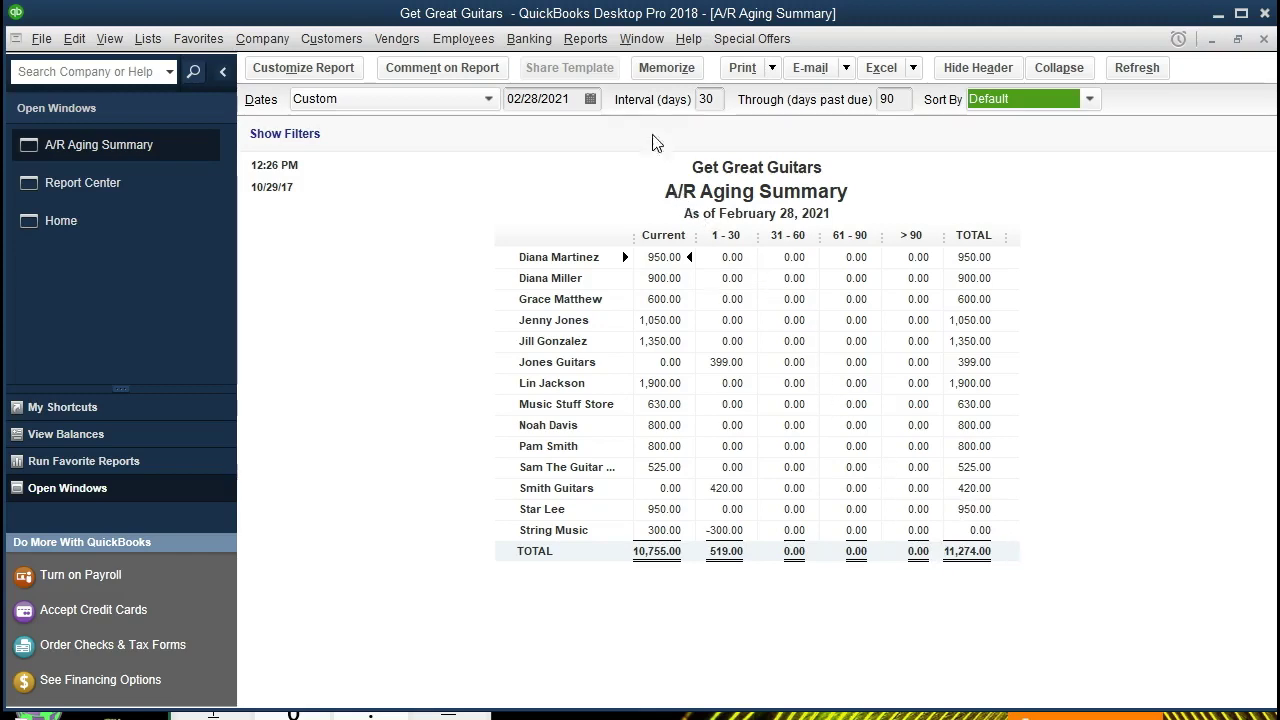
Step: Run the standard Balance Sheet as of 02/28/2021 and select Accounts Receivable at 11,274.00
{"action": "left_click", "coordinate": [585, 38]}
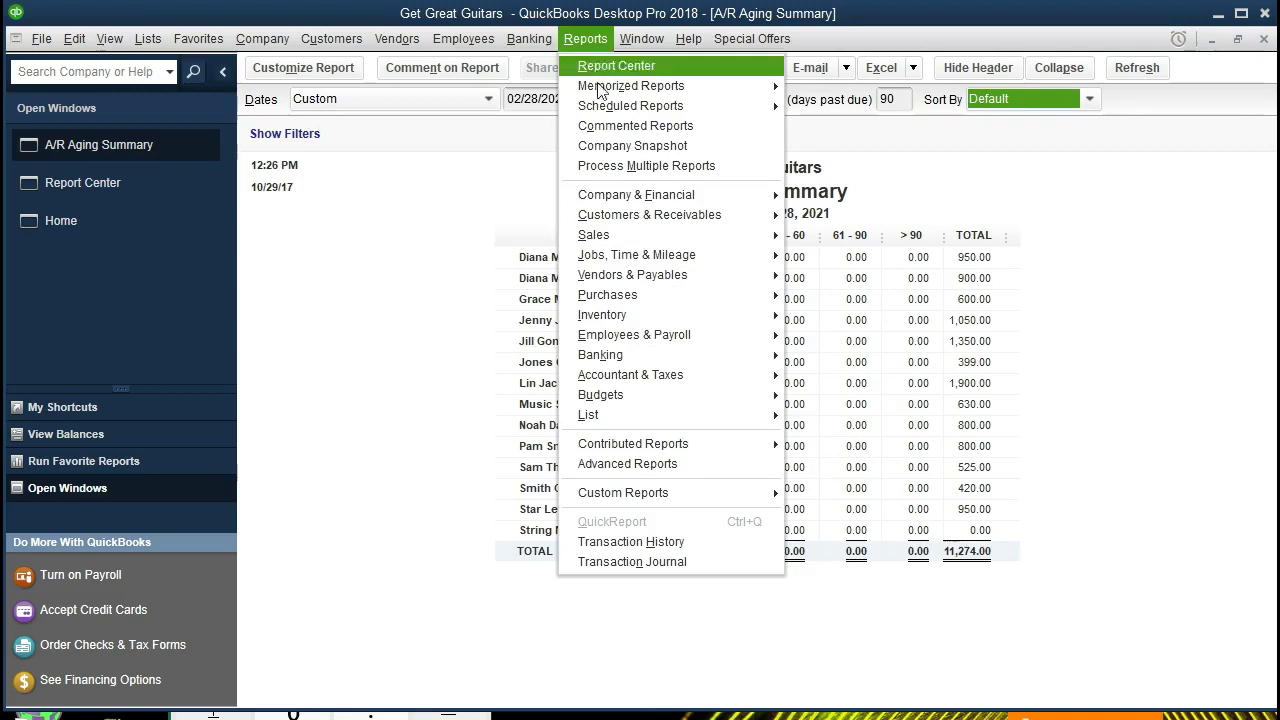
{"action": "mouse_move", "coordinate": [701, 194]}
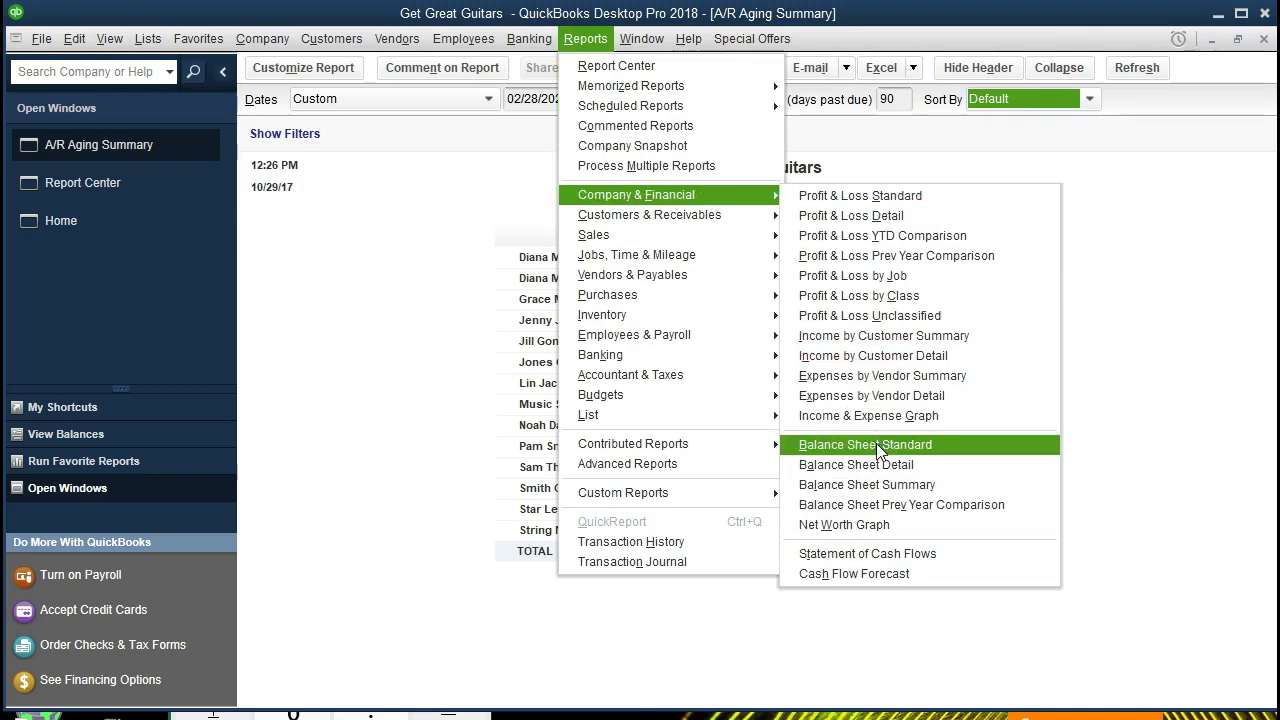
{"action": "left_click", "coordinate": [958, 452]}
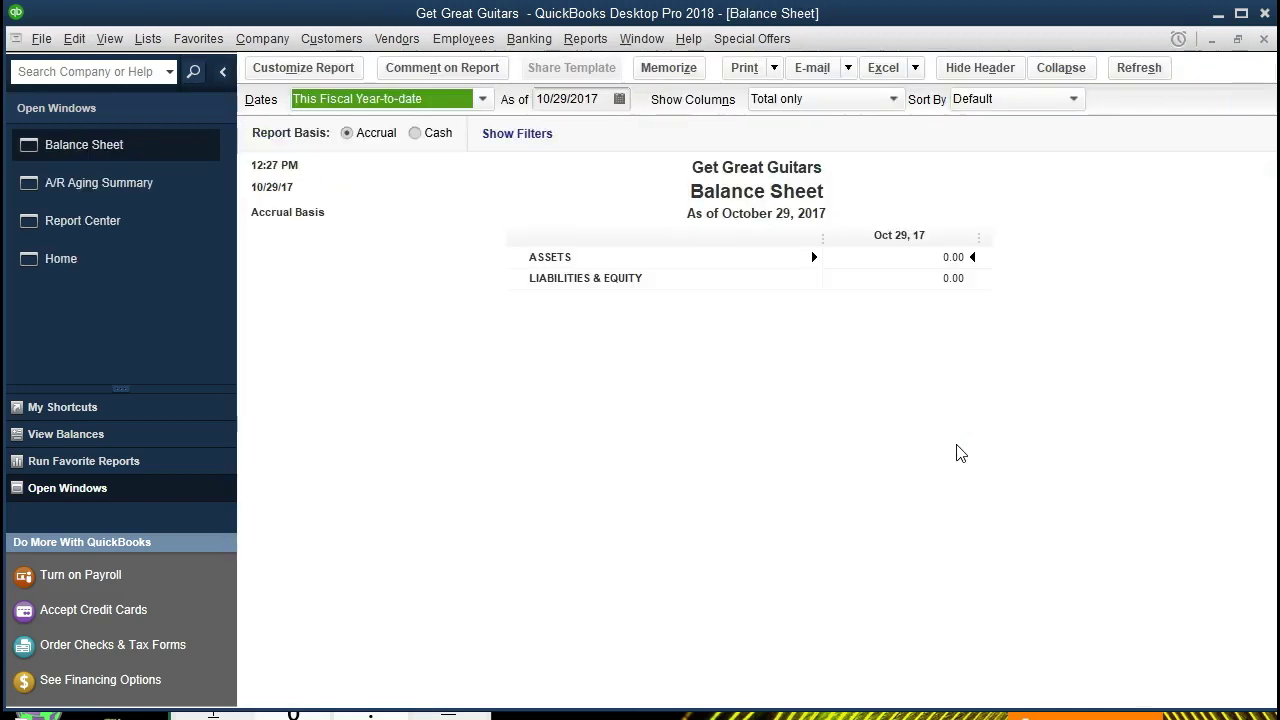
{"action": "key", "text": "Tab"}
{"action": "type", "text": "022821"}
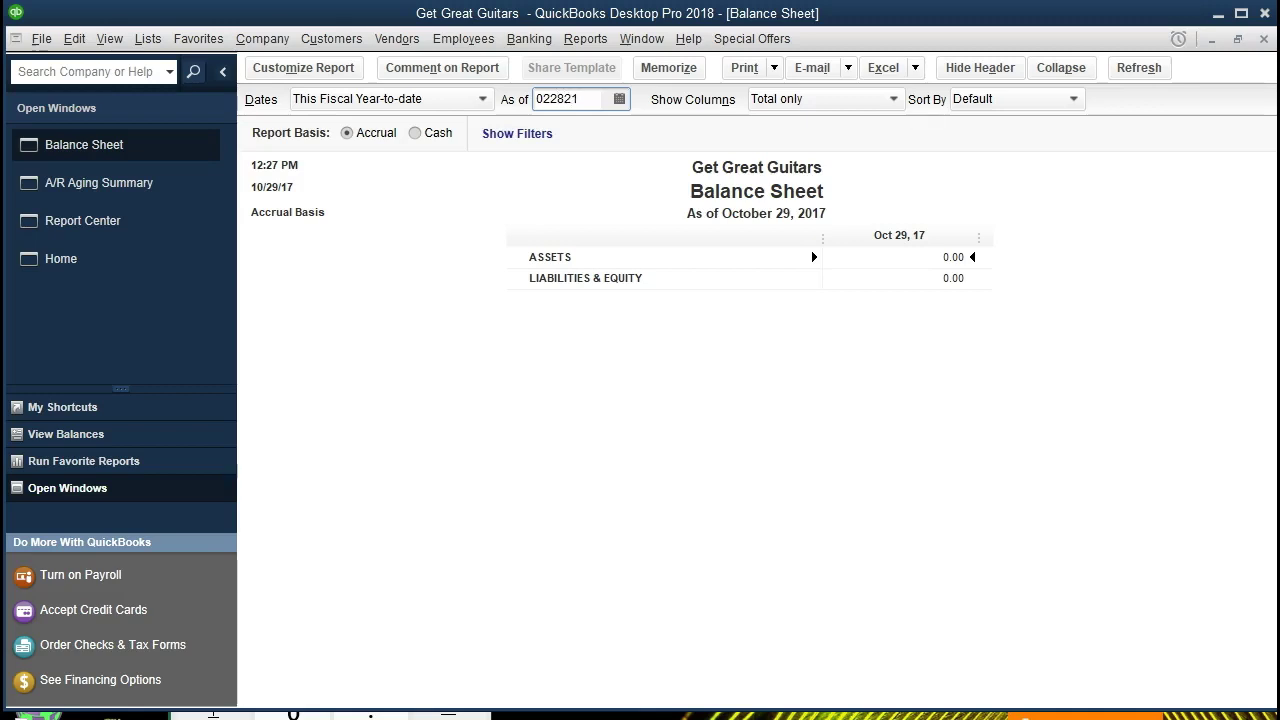
{"action": "key", "text": "Tab"}
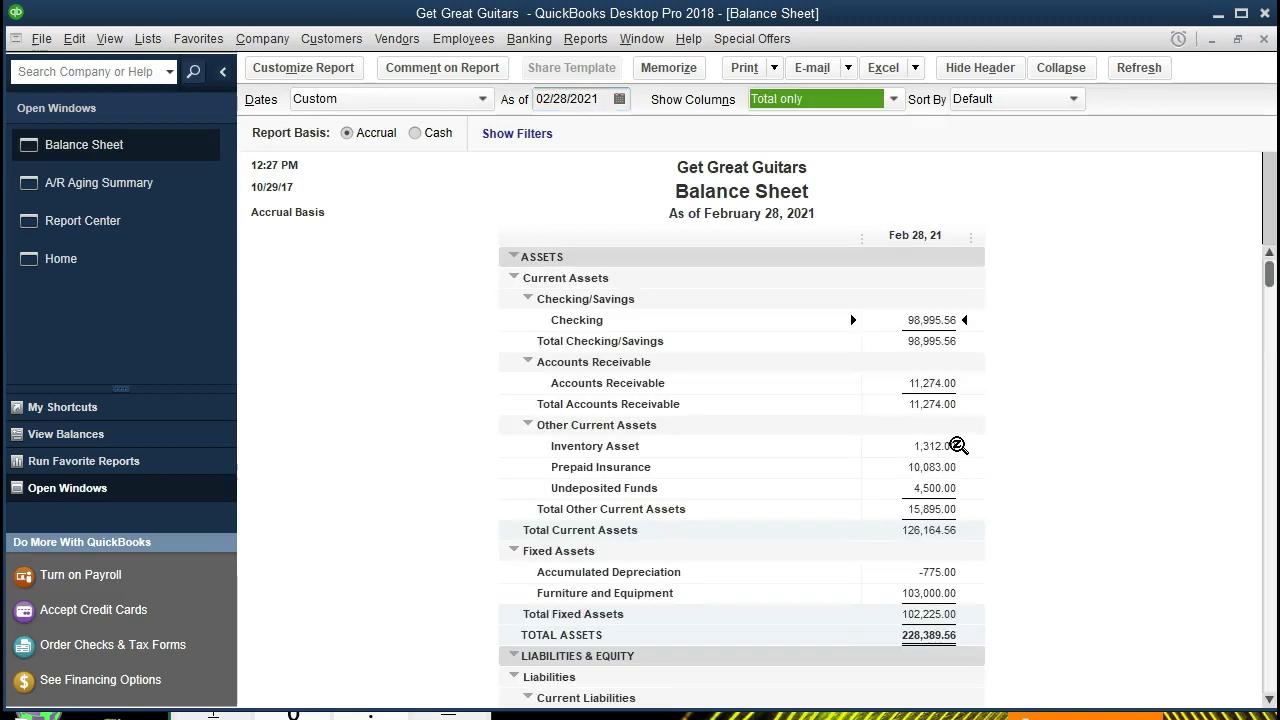
{"action": "left_click", "coordinate": [957, 385]}
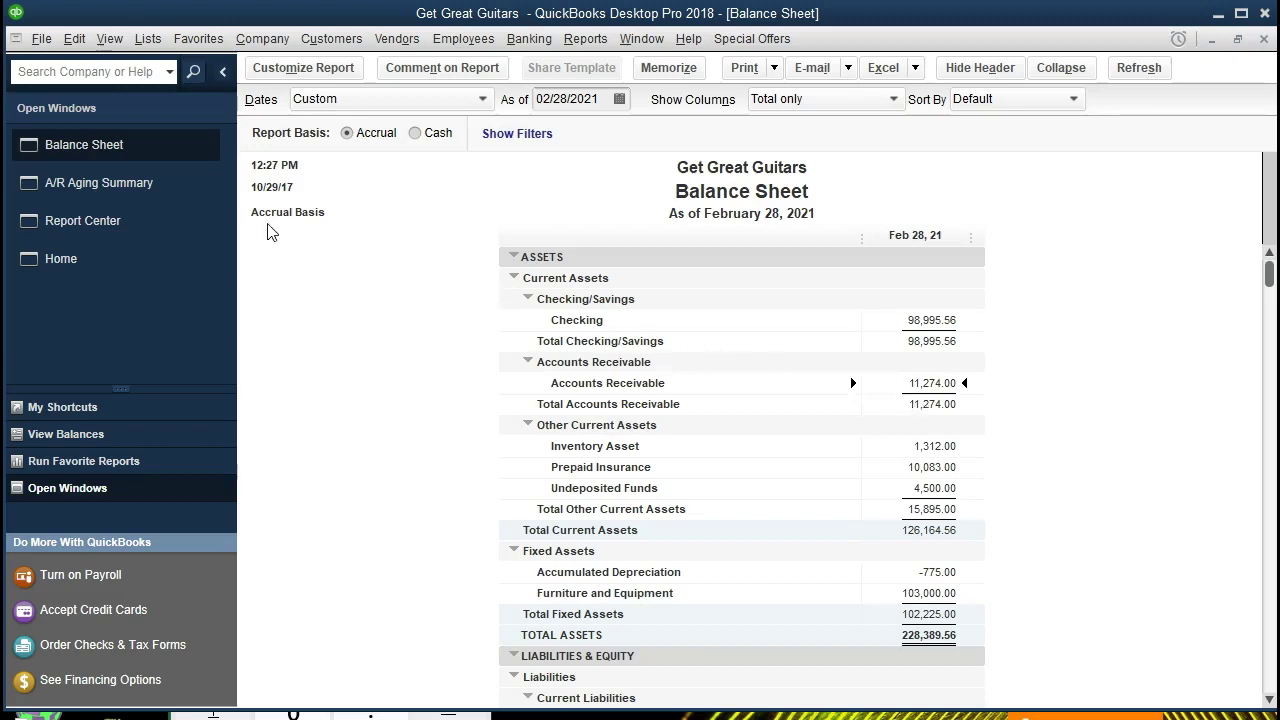
Step: Switch back to the A/R Aging Summary window from the Open Windows list
{"action": "left_click", "coordinate": [178, 187]}
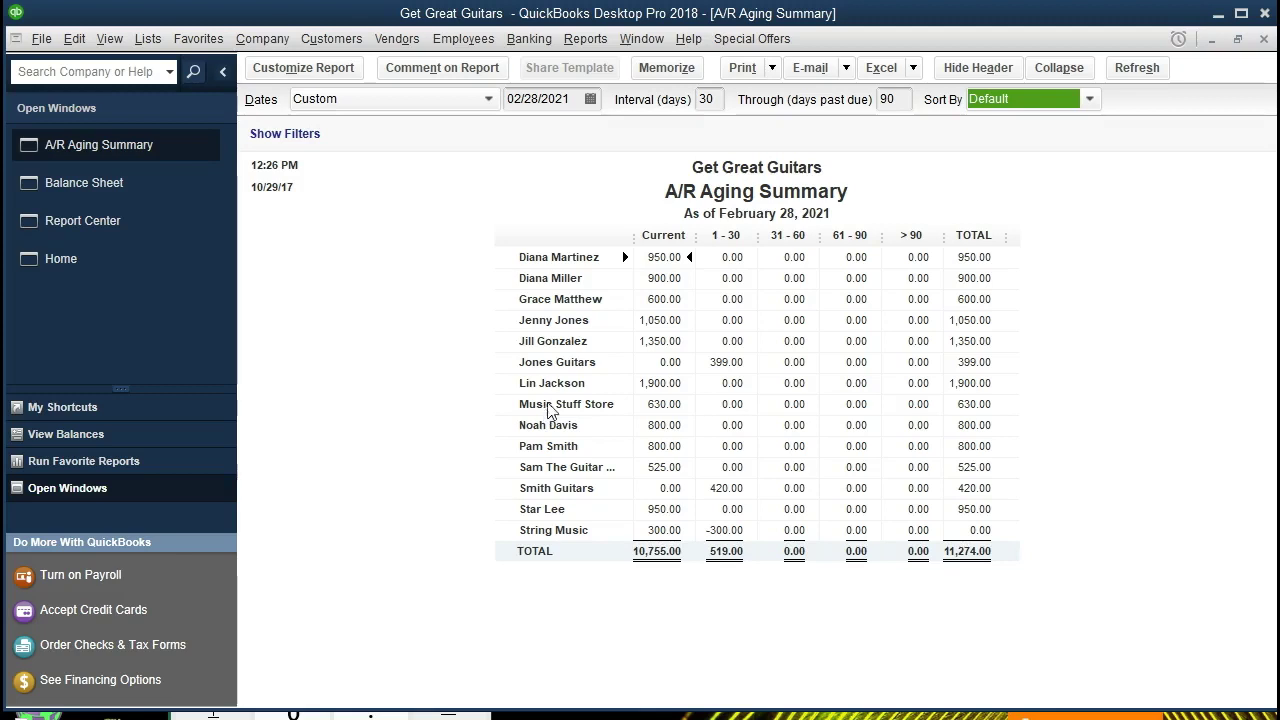
Step: Send the A/R Aging Summary to Excel as a new sheet in the Section 4 Reports workbook
{"action": "left_click", "coordinate": [914, 68]}
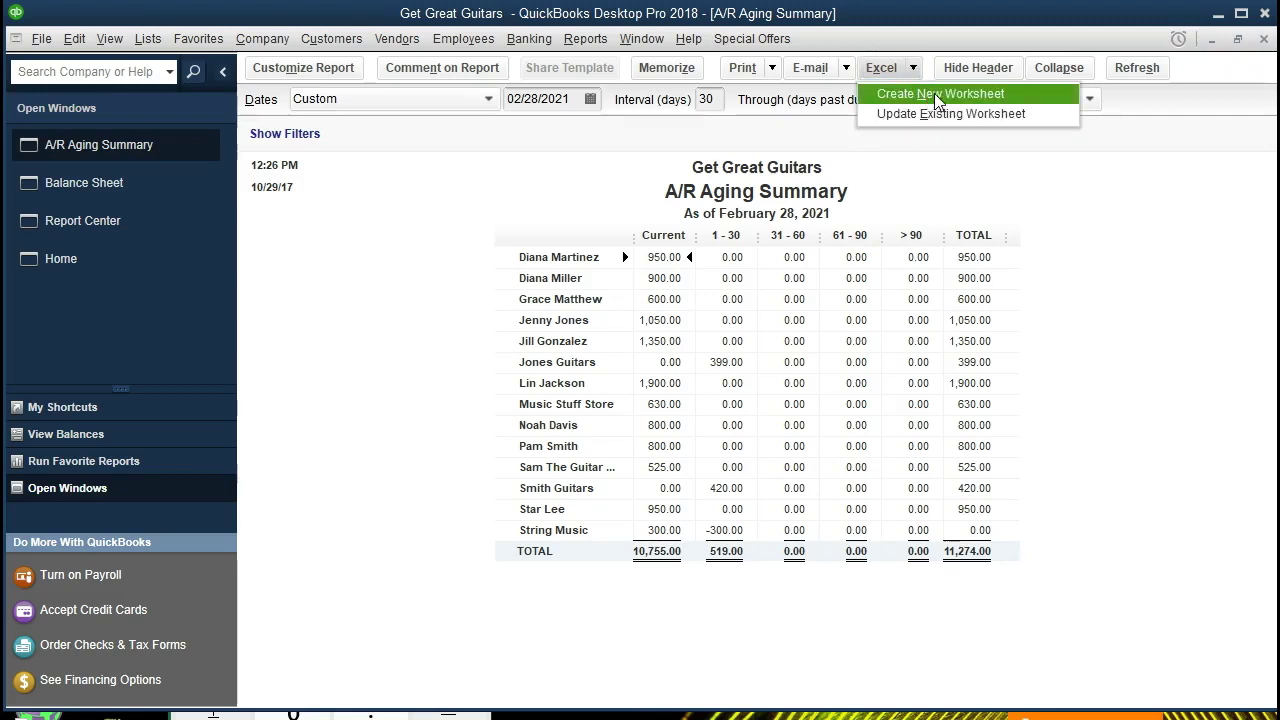
{"action": "left_click", "coordinate": [1016, 96]}
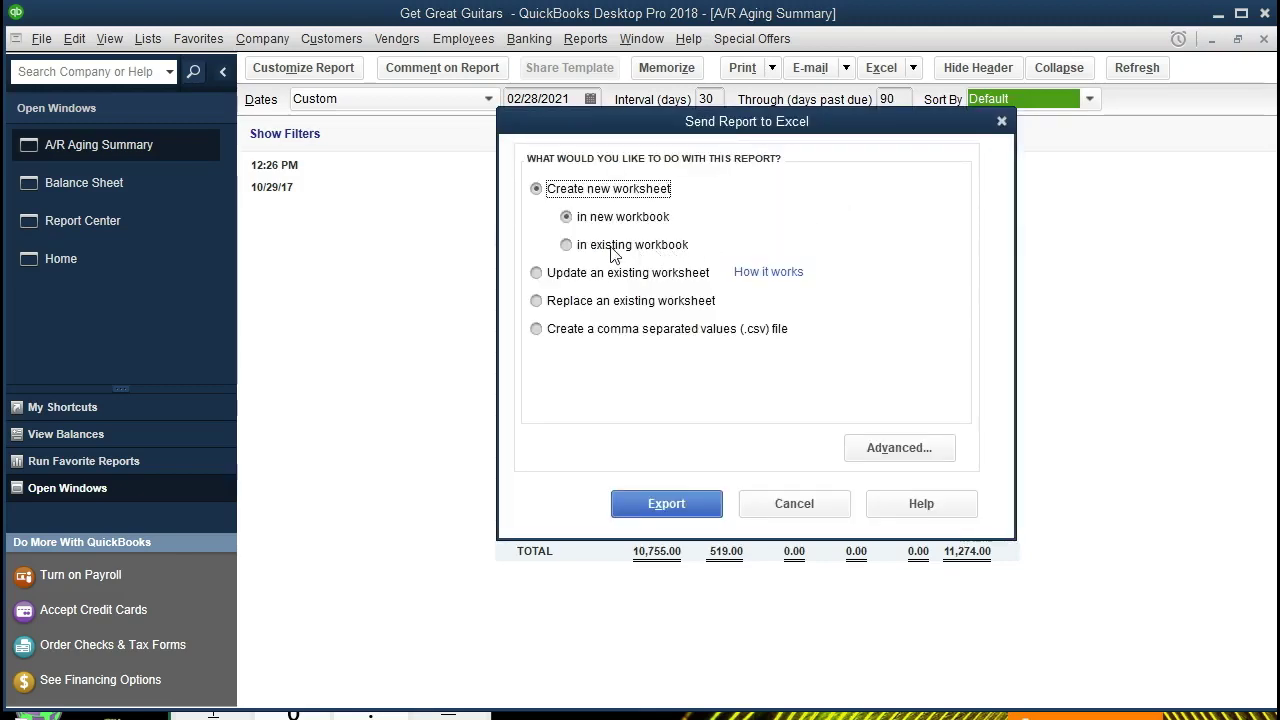
{"action": "left_click", "coordinate": [567, 245]}
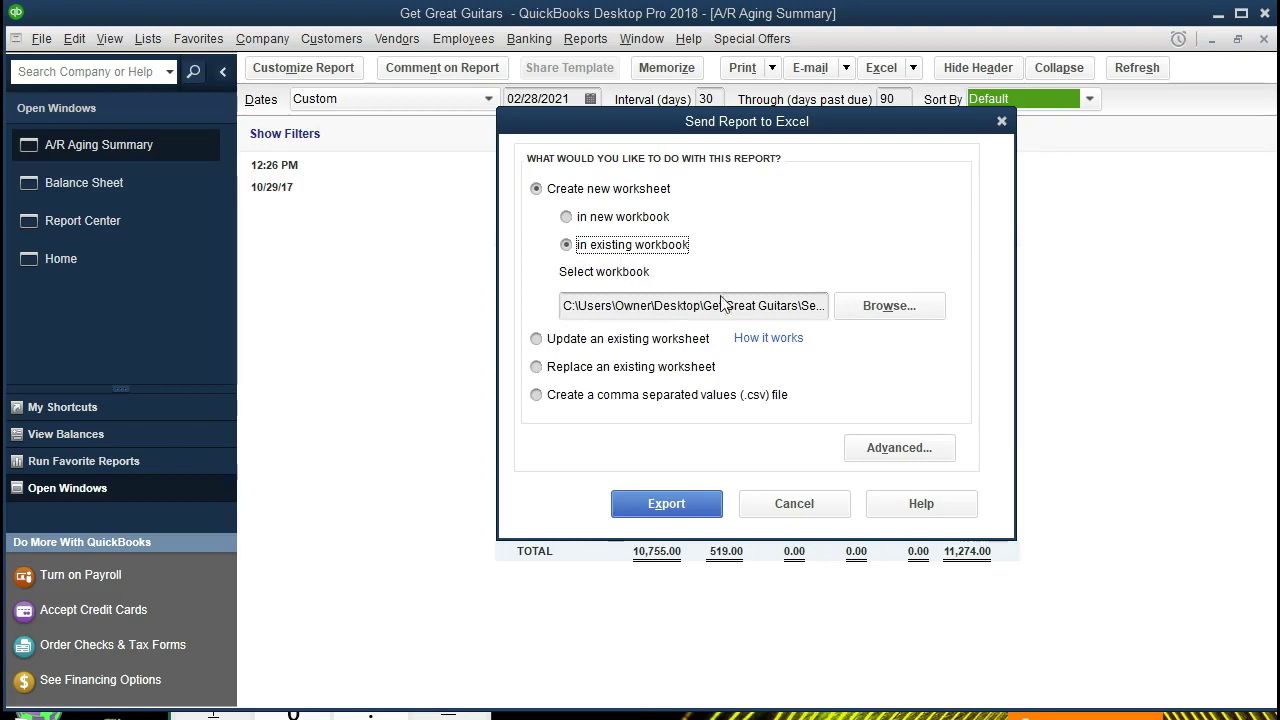
{"action": "left_click", "coordinate": [862, 316]}
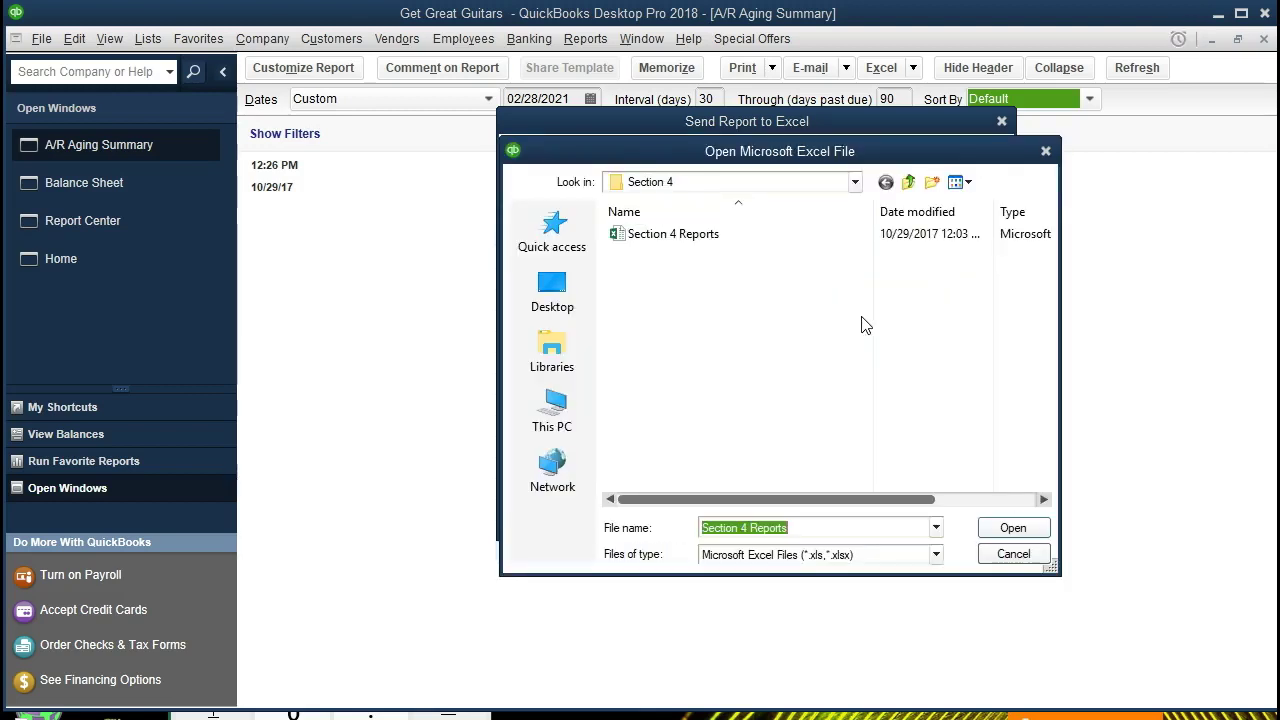
{"action": "left_click", "coordinate": [855, 182]}
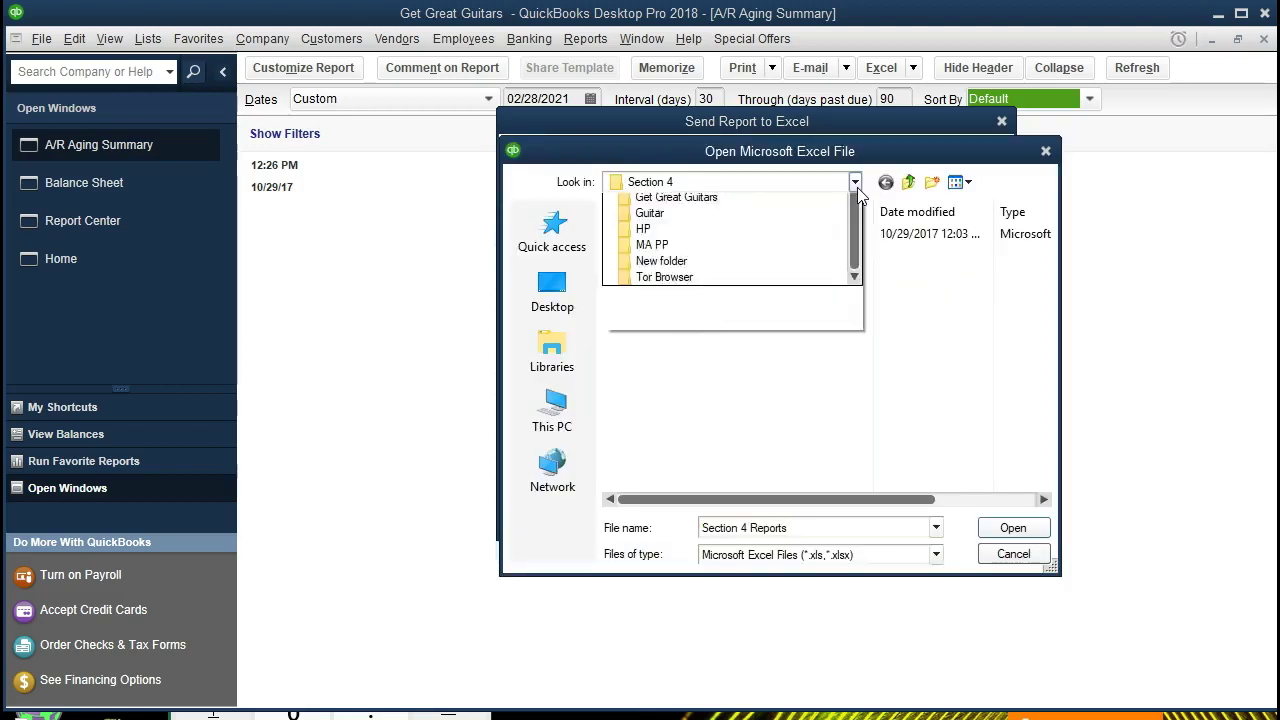
{"action": "left_click", "coordinate": [856, 184]}
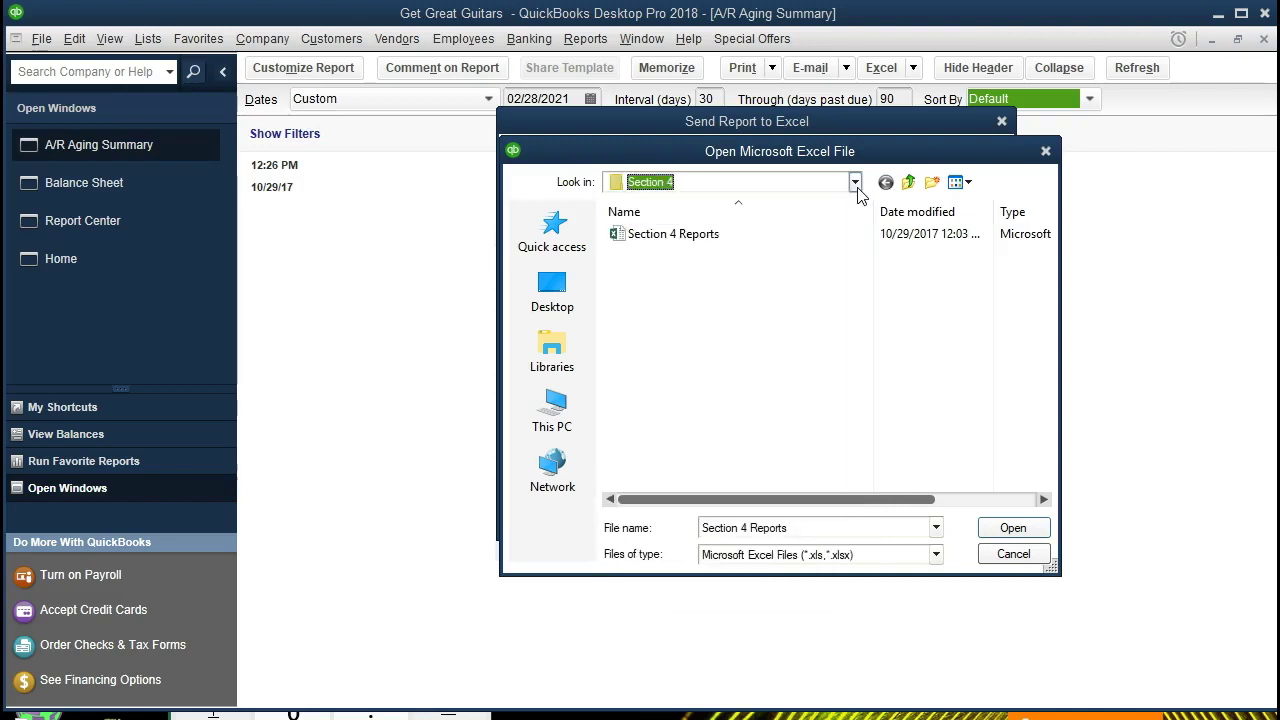
{"action": "left_click", "coordinate": [737, 247]}
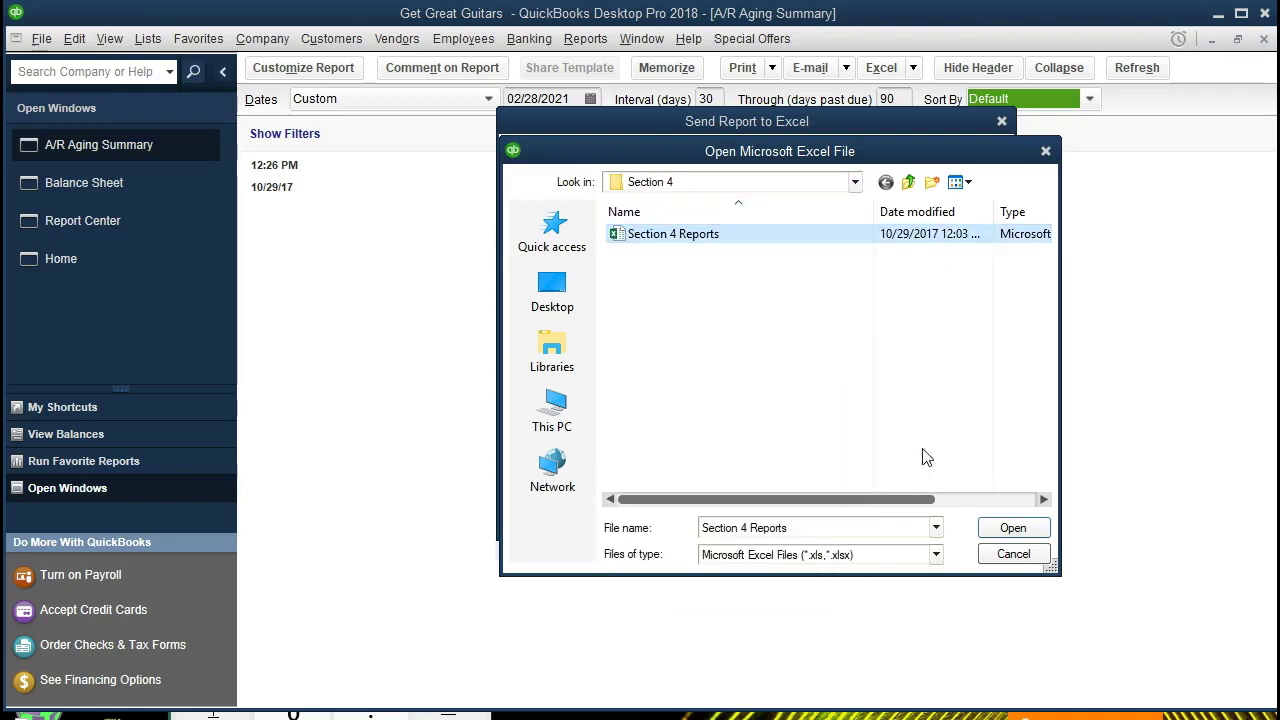
{"action": "double_click", "coordinate": [727, 238]}
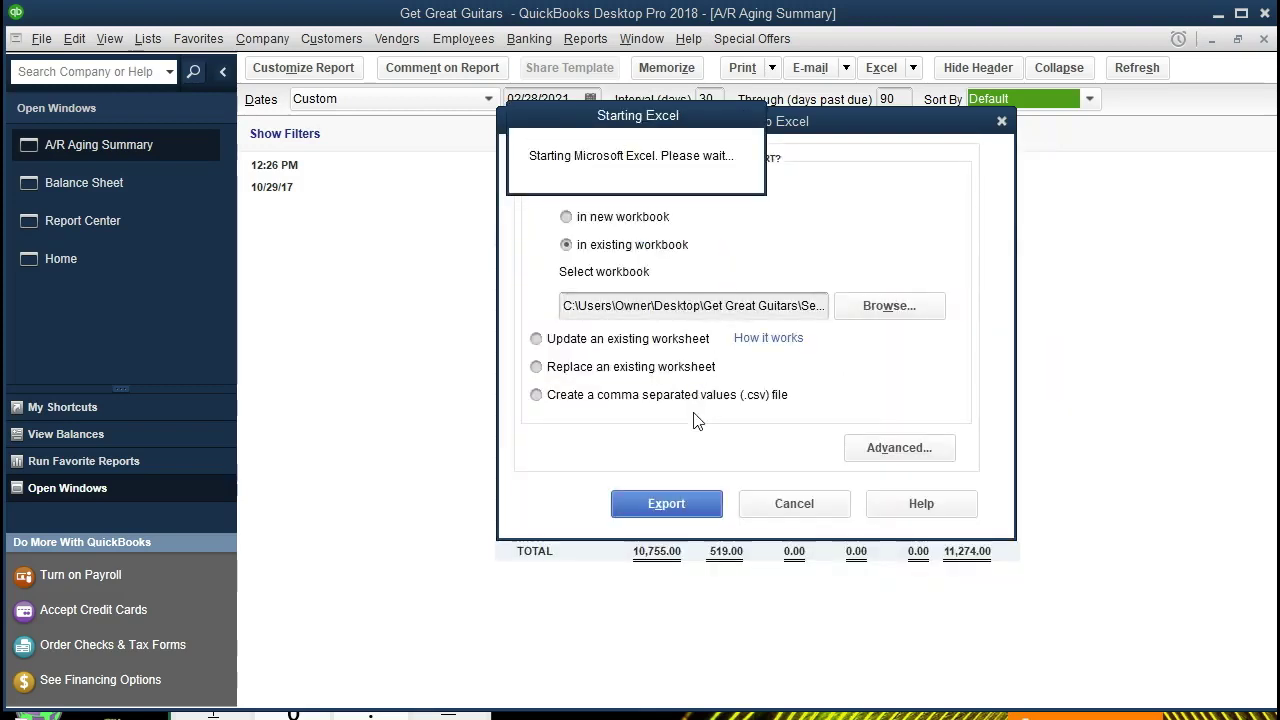
{"action": "left_click", "coordinate": [674, 505]}
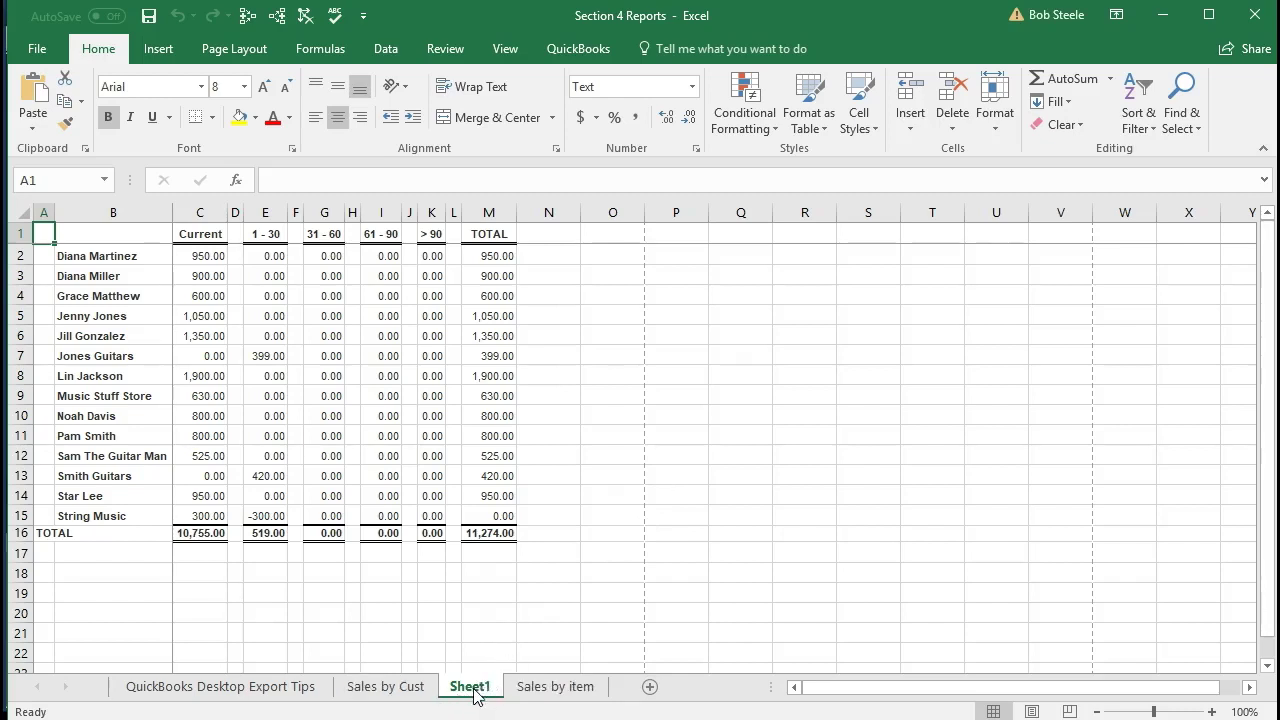
Step: Move Sheet1 after the Sales by item tab and rename it 'AR Aging'
{"action": "left_click_drag", "start_coordinate": [474, 693], "coordinate": [629, 696]}
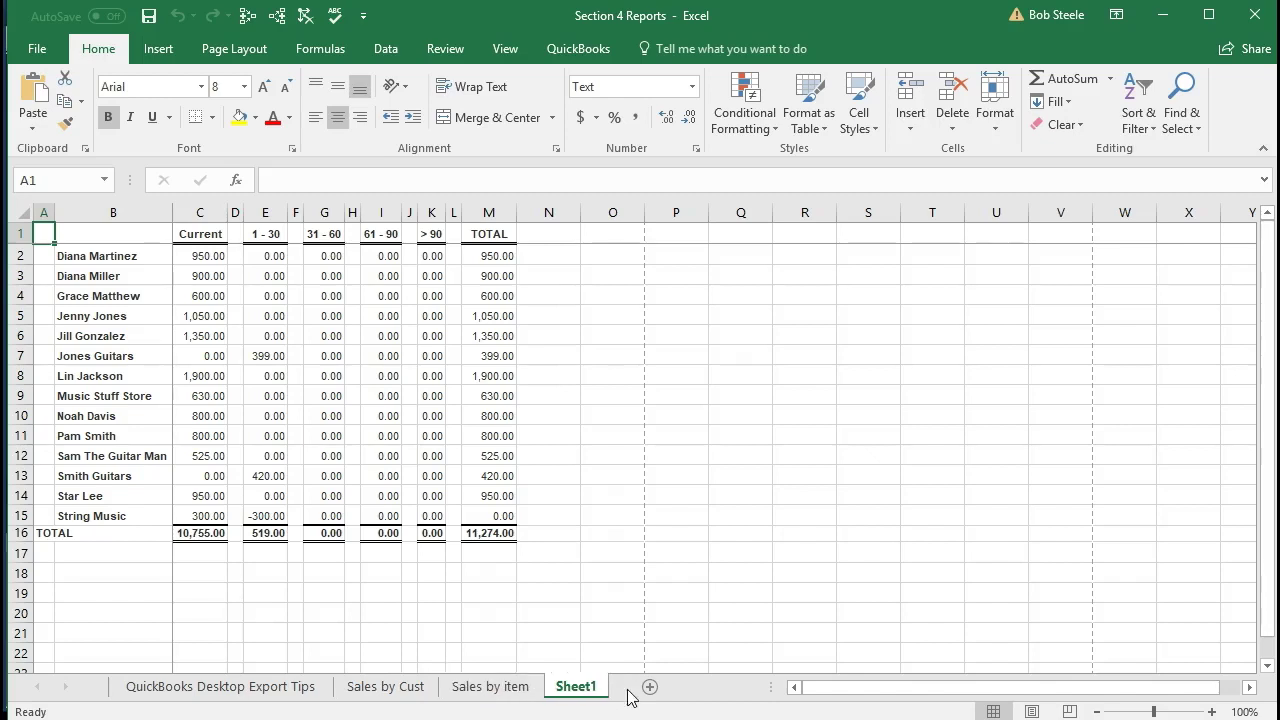
{"action": "double_click", "coordinate": [585, 687]}
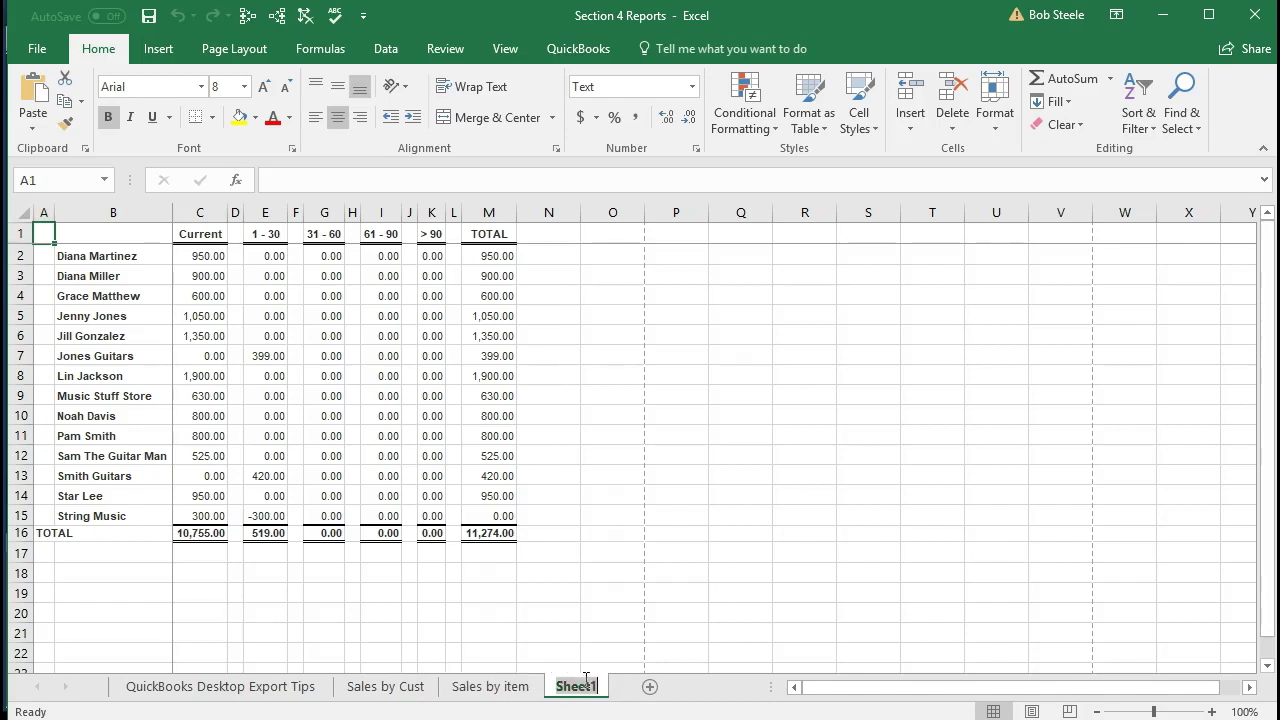
{"action": "type", "text": "AR"}
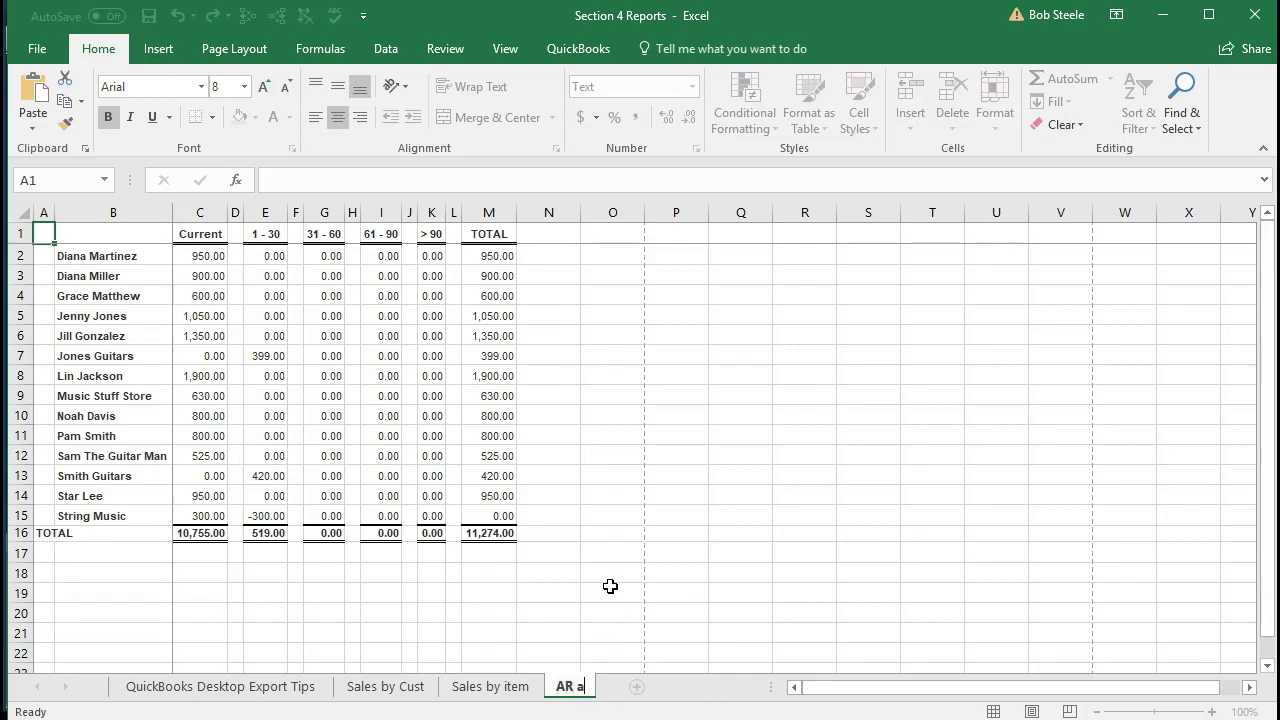
{"action": "type", "text": " Aging"}
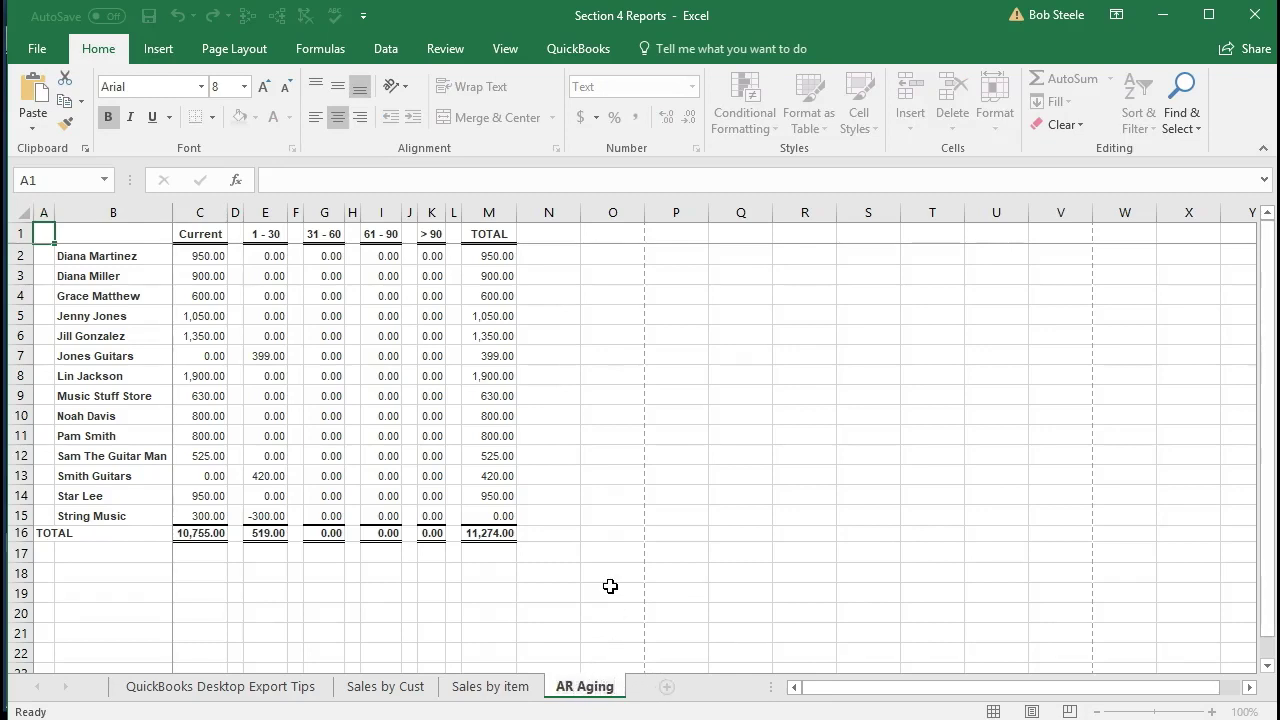
{"action": "left_click", "coordinate": [610, 586]}
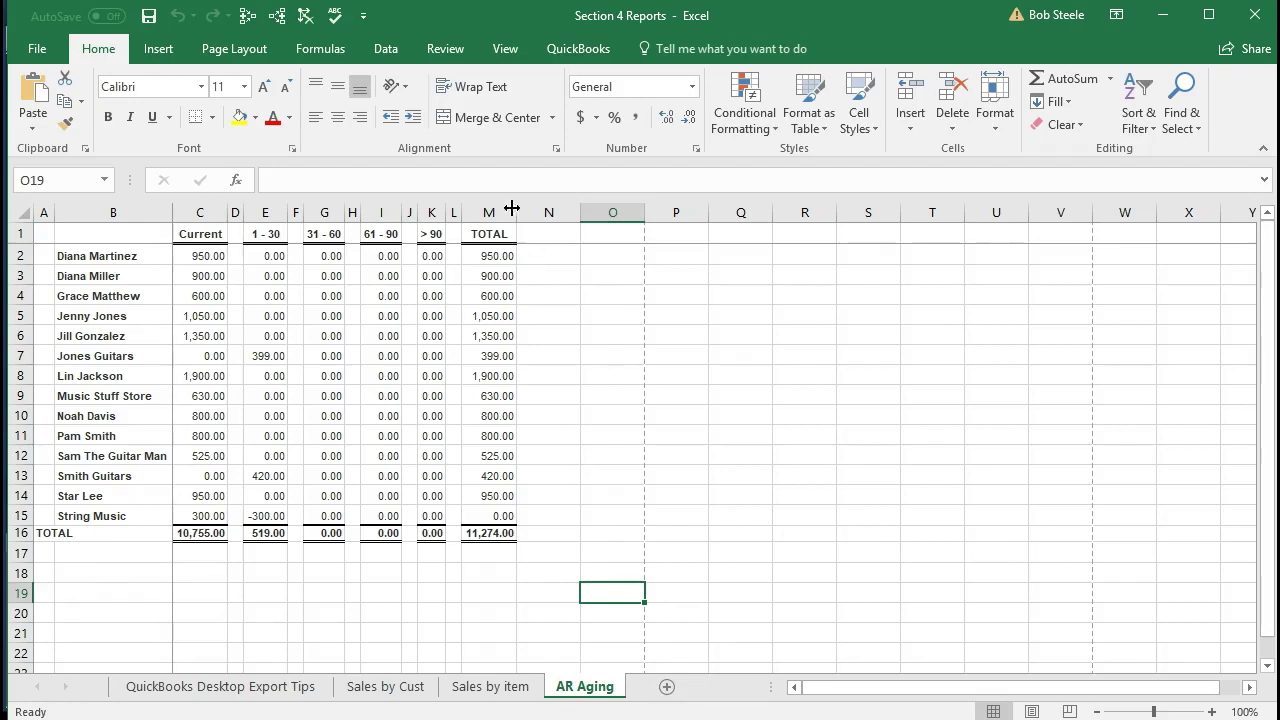
{"action": "left_click", "coordinate": [505, 52]}
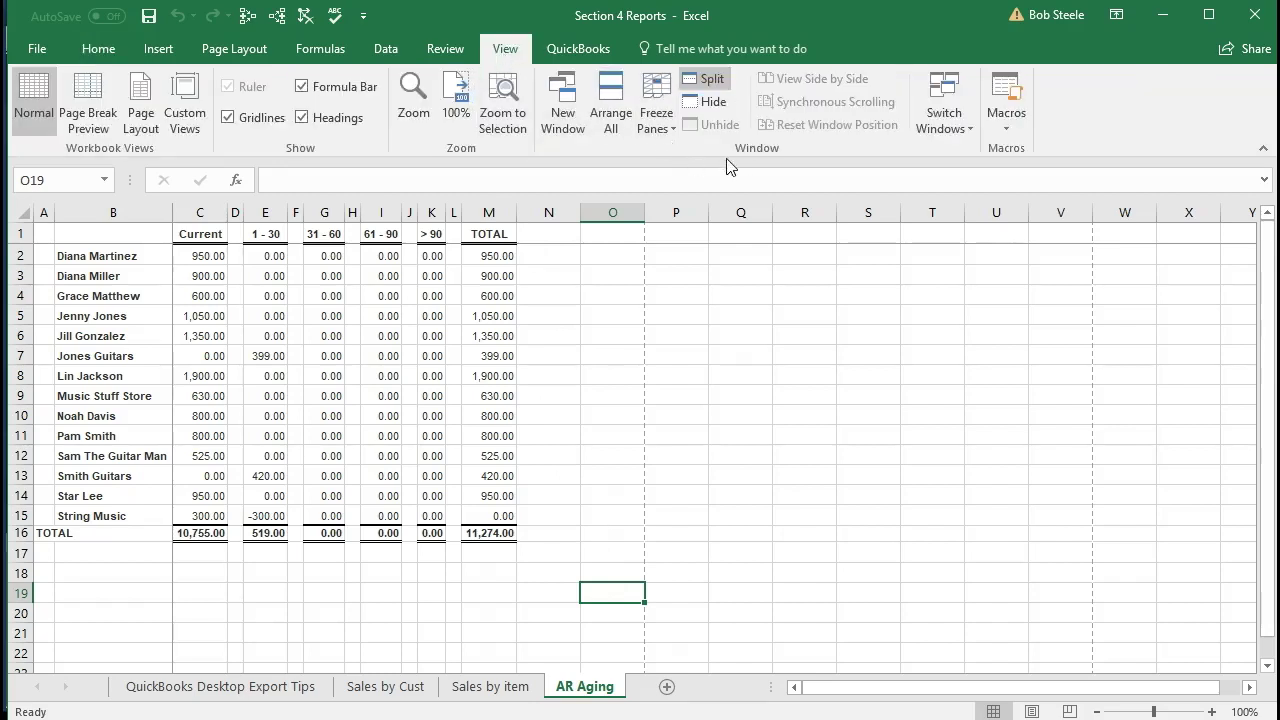
{"action": "left_click", "coordinate": [706, 80]}
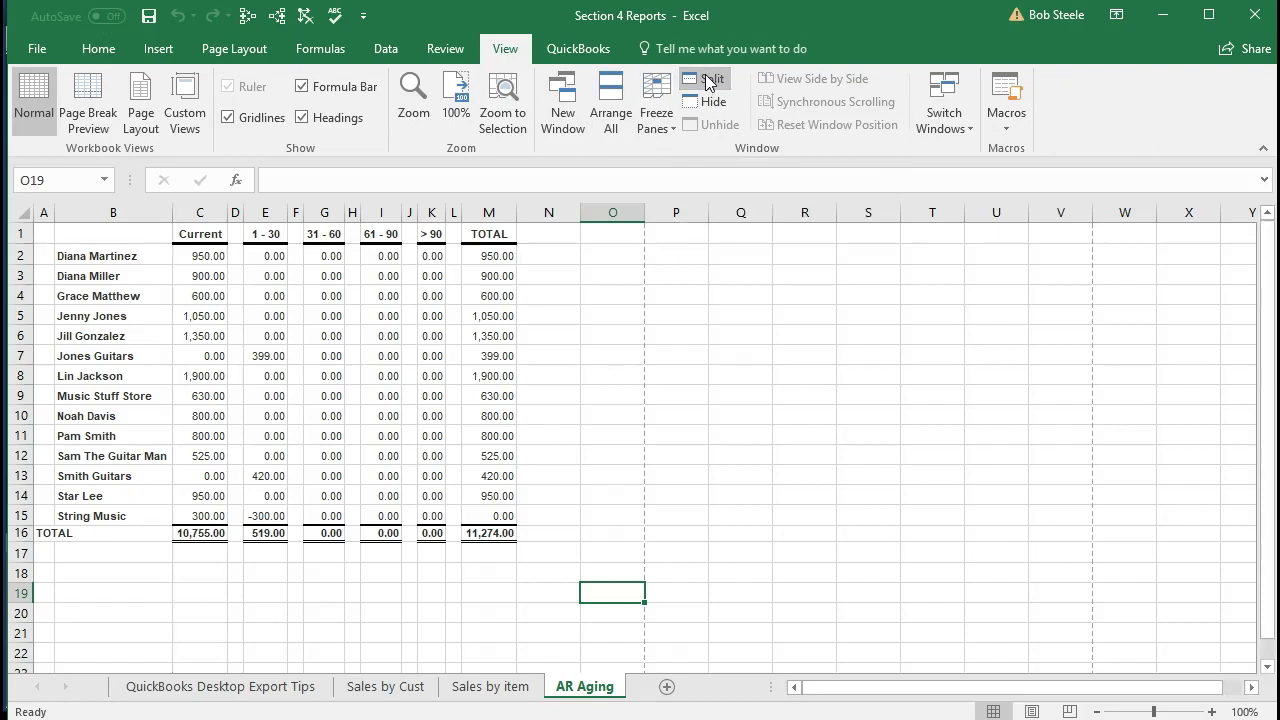
{"action": "left_click", "coordinate": [1027, 712]}
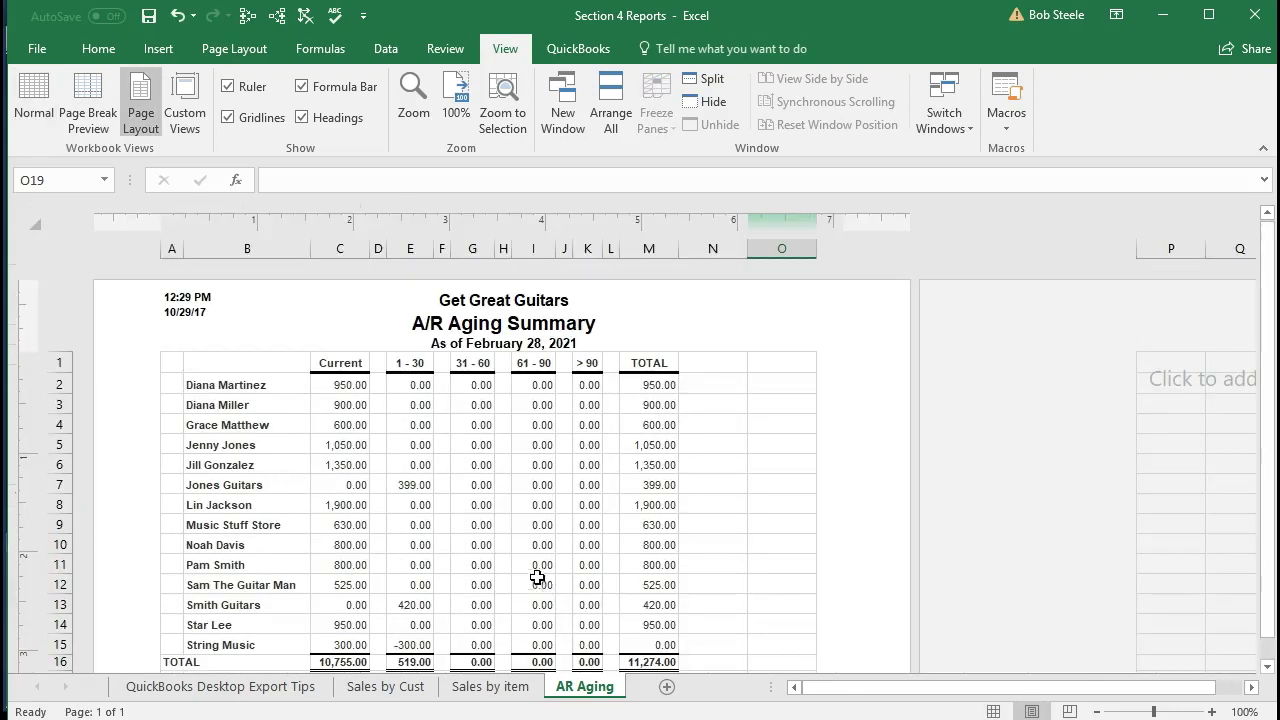
{"action": "left_click", "coordinate": [478, 323]}
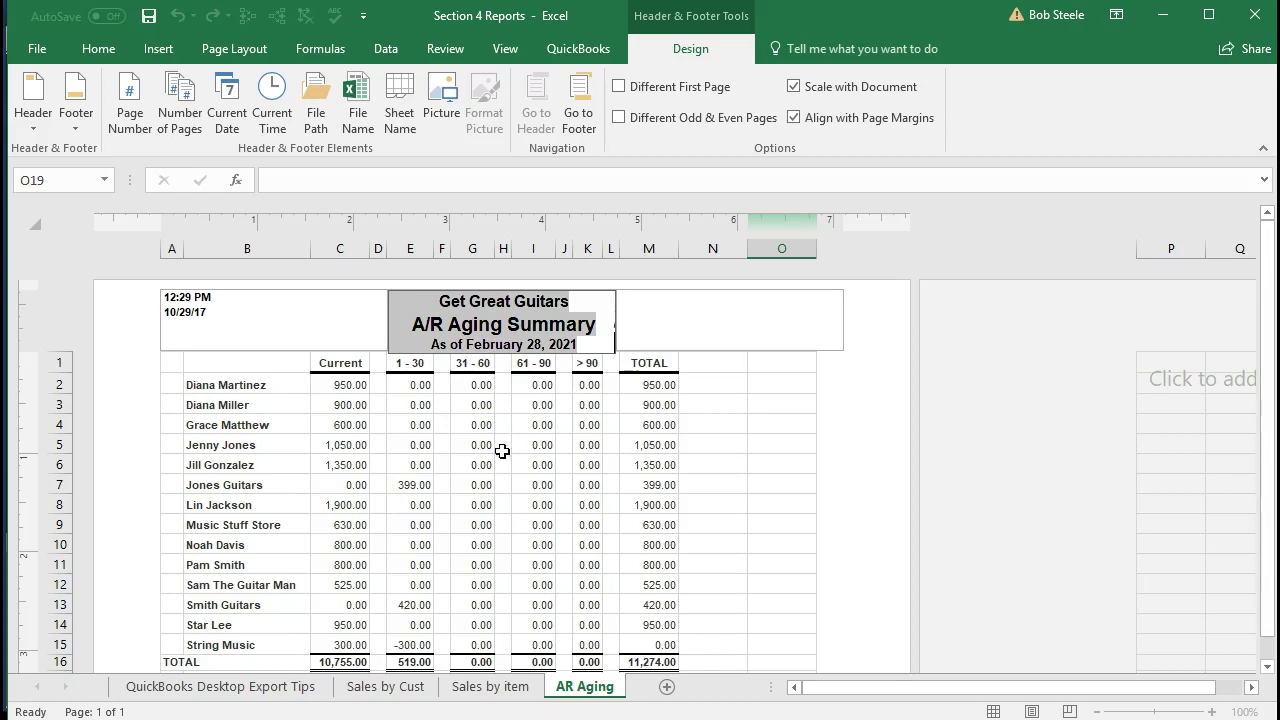
{"action": "left_click", "coordinate": [712, 517]}
{"action": "scroll", "coordinate": [725, 516], "scroll_direction": "down", "scroll_amount": 2}
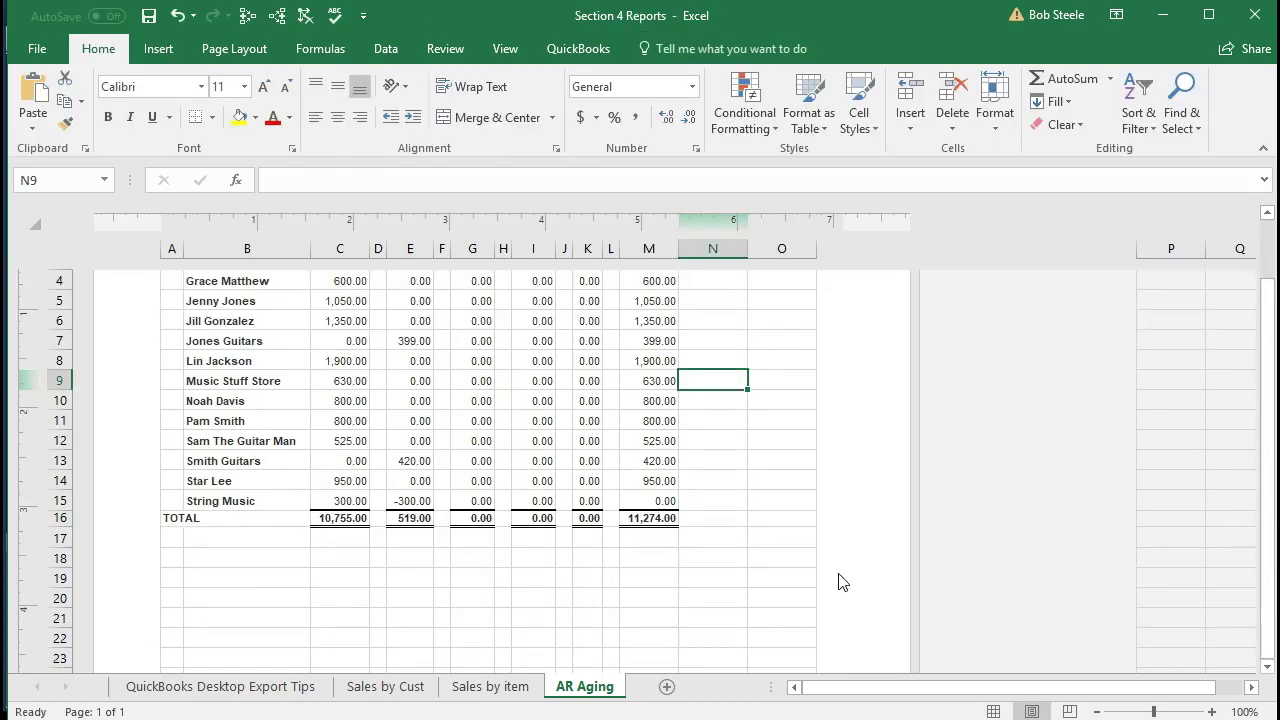
{"action": "left_click", "coordinate": [995, 711]}
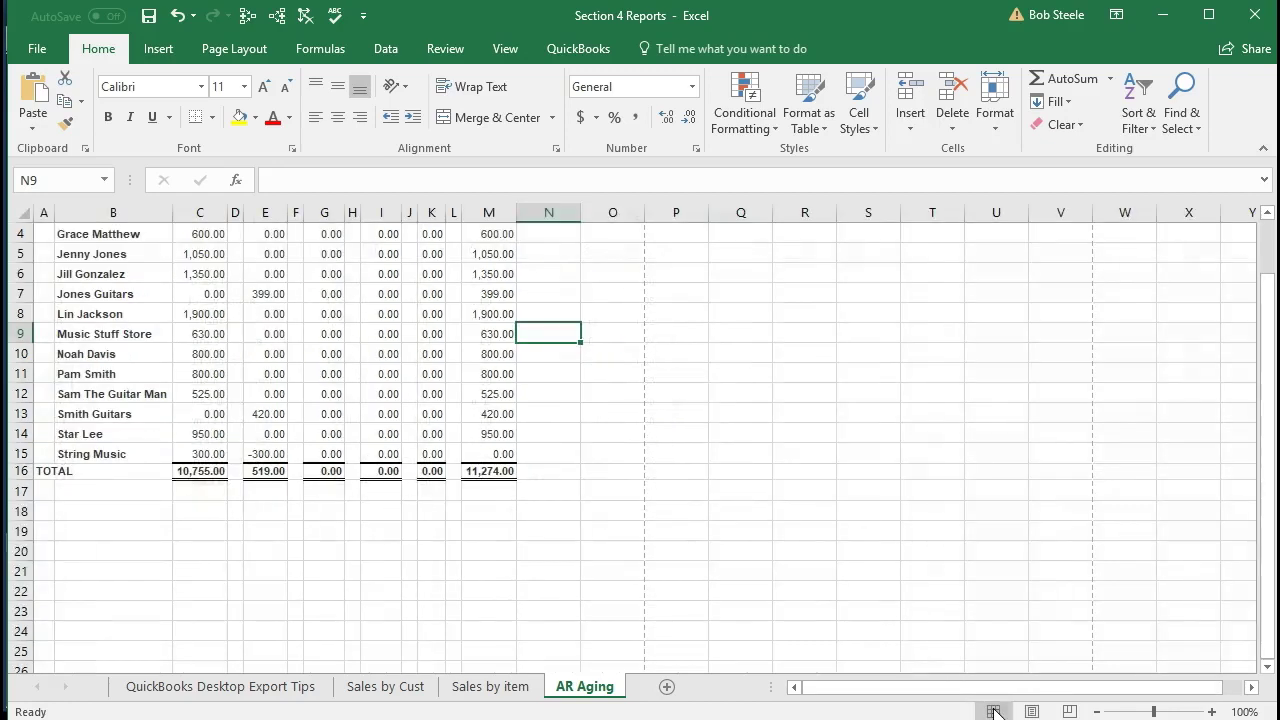
{"action": "scroll", "coordinate": [522, 558], "scroll_direction": "up", "scroll_amount": 1}
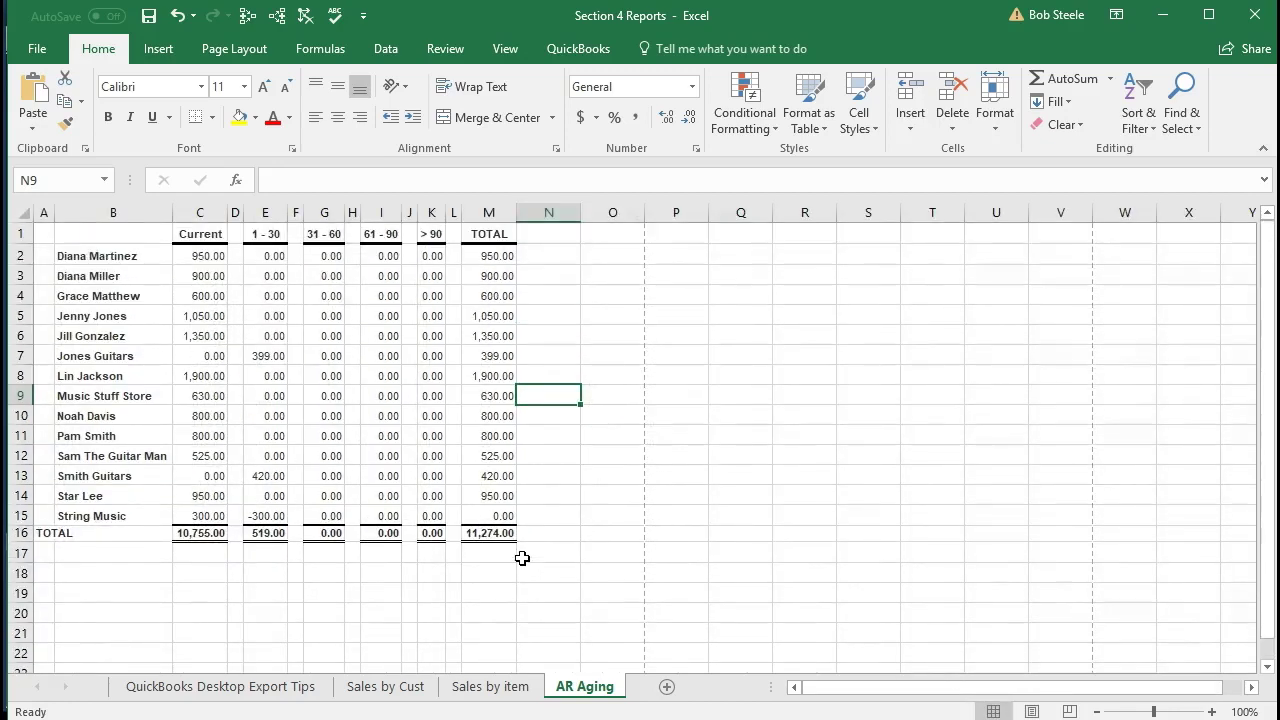
Step: Save Section 4 Reports as a macro-free workbook and close Excel
{"action": "left_click", "coordinate": [148, 16]}
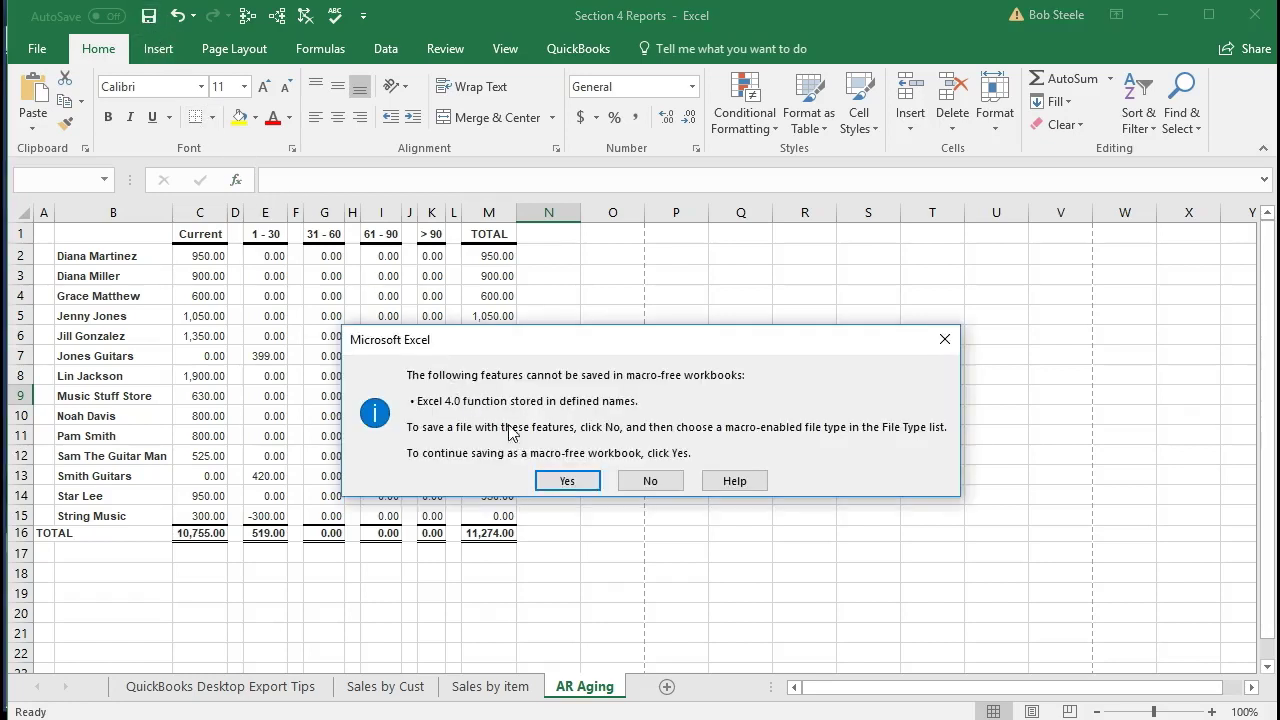
{"action": "left_click", "coordinate": [562, 479]}
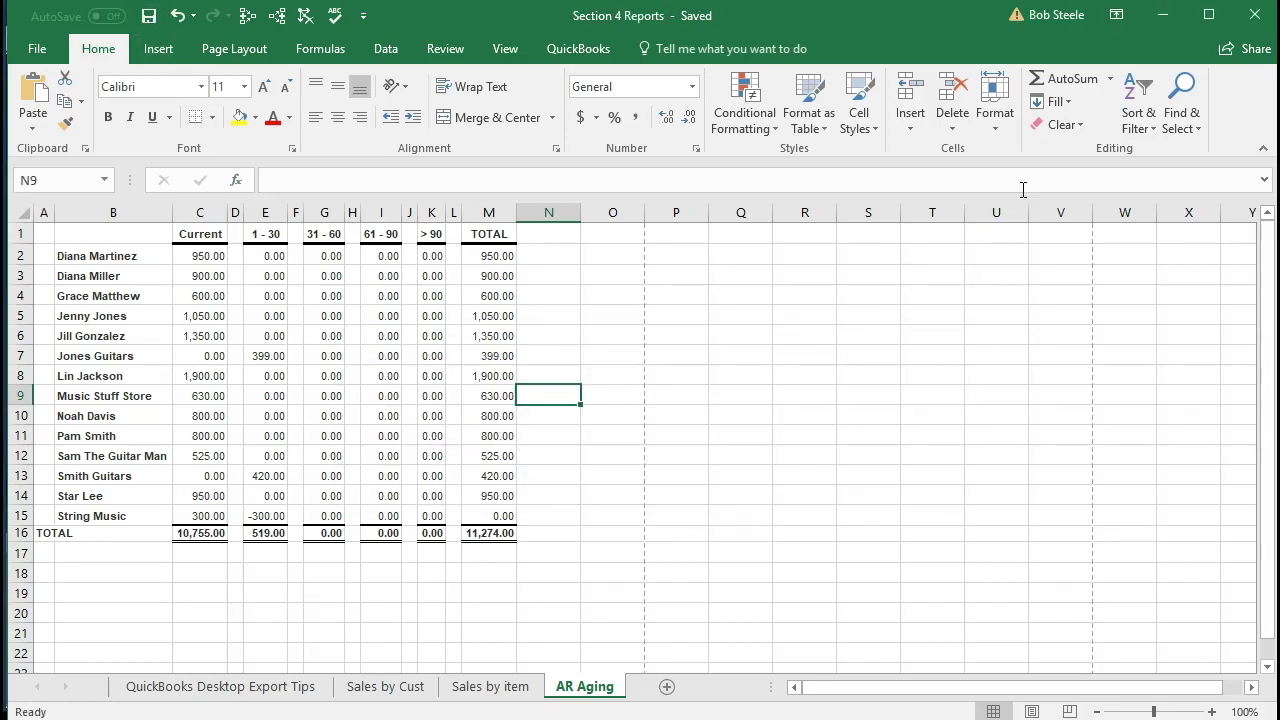
{"action": "left_click", "coordinate": [1256, 16]}
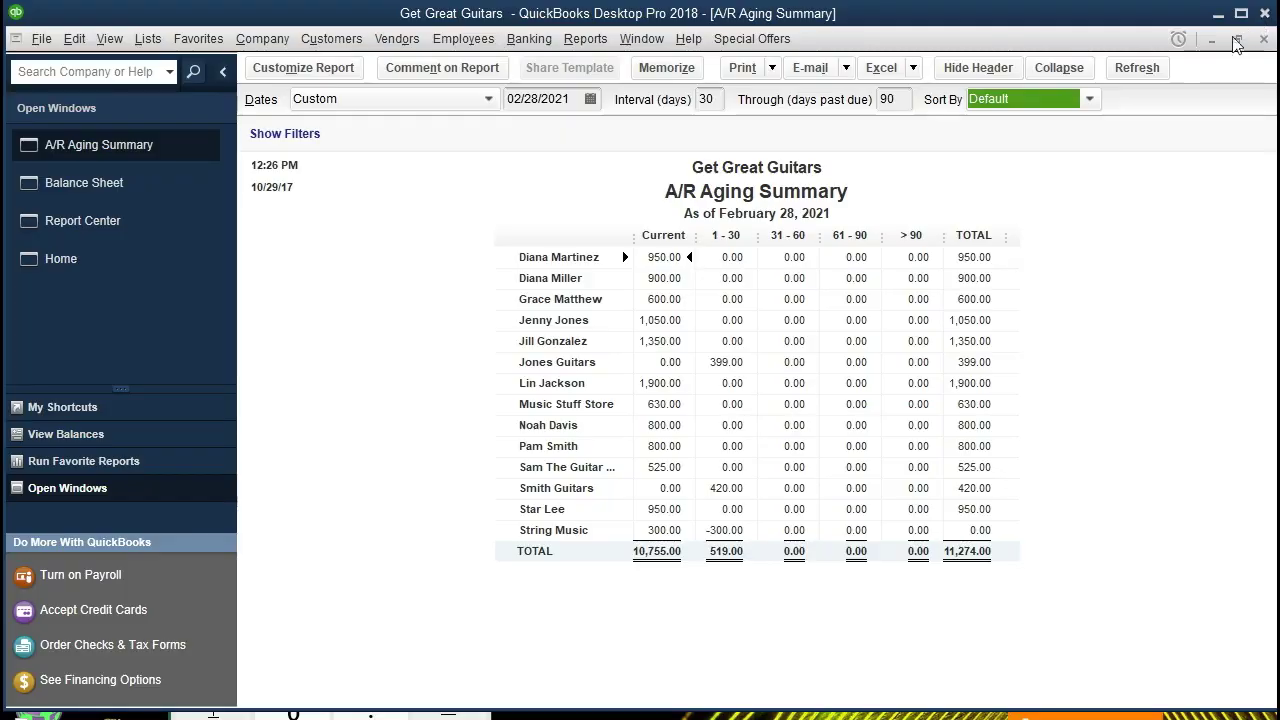